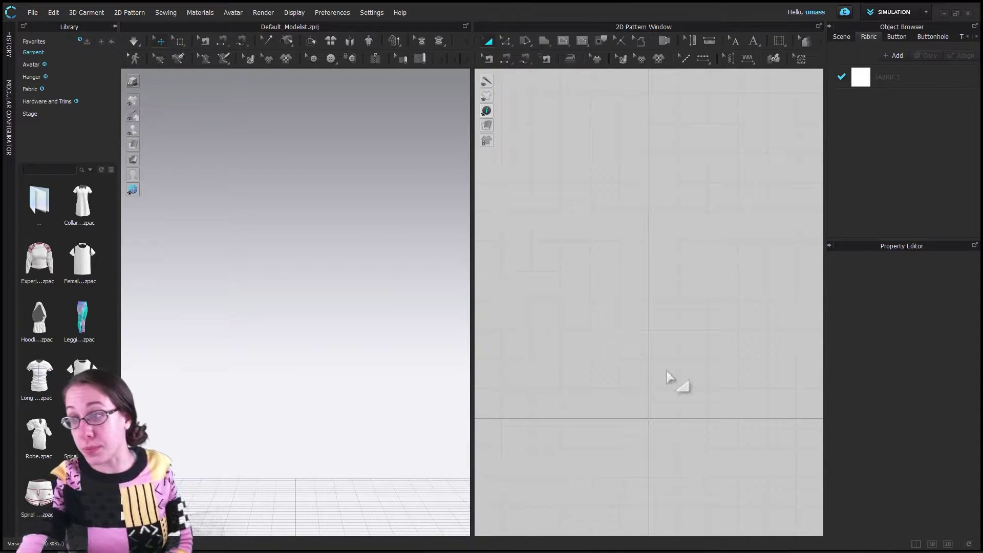
# Detach the 2D Pattern Window, dock it with the 3D garment window as switchable views, and bring the 2D pattern view forward
pyautogui.click(546, 41)
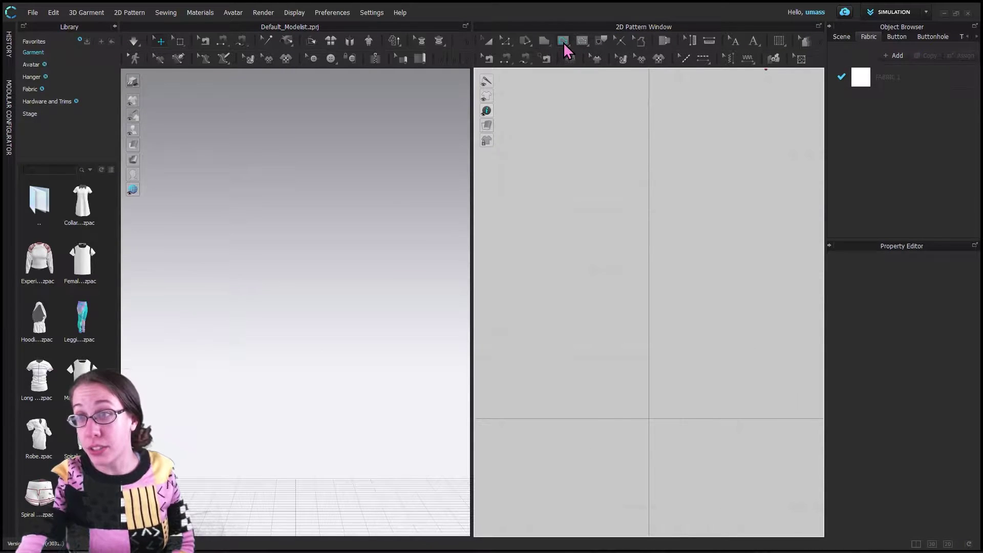
pyautogui.click(819, 25)
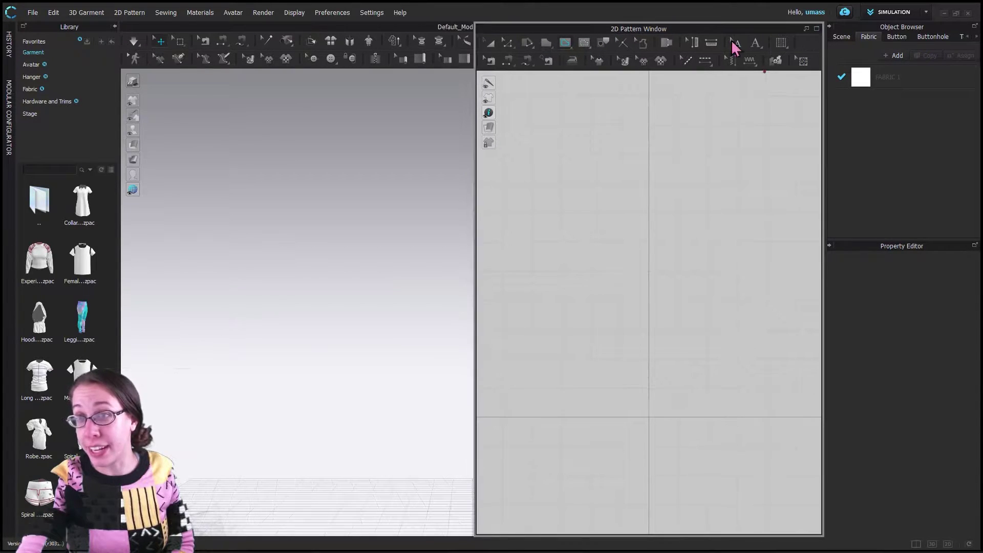
pyautogui.moveTo(587, 30); pyautogui.dragTo(419, 94)
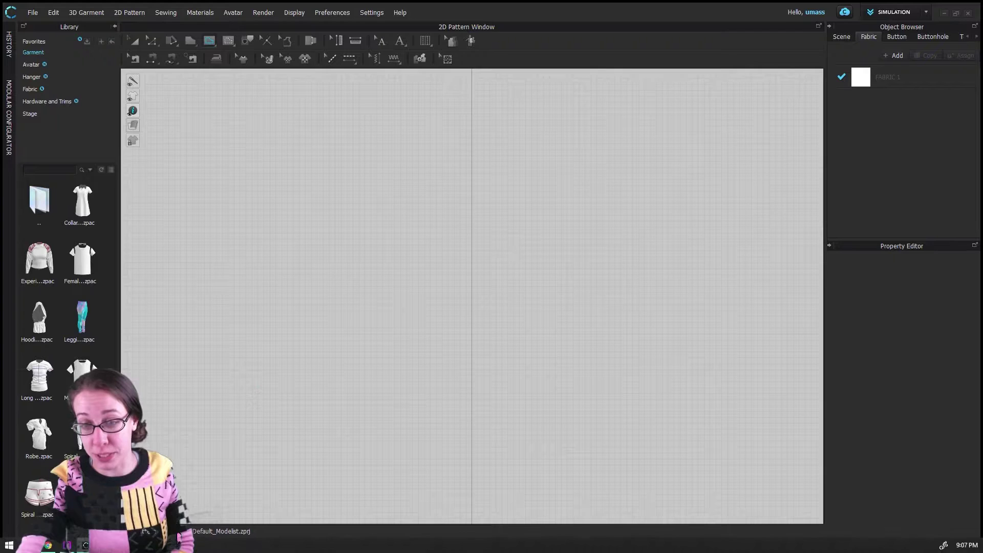
pyautogui.click(219, 532)
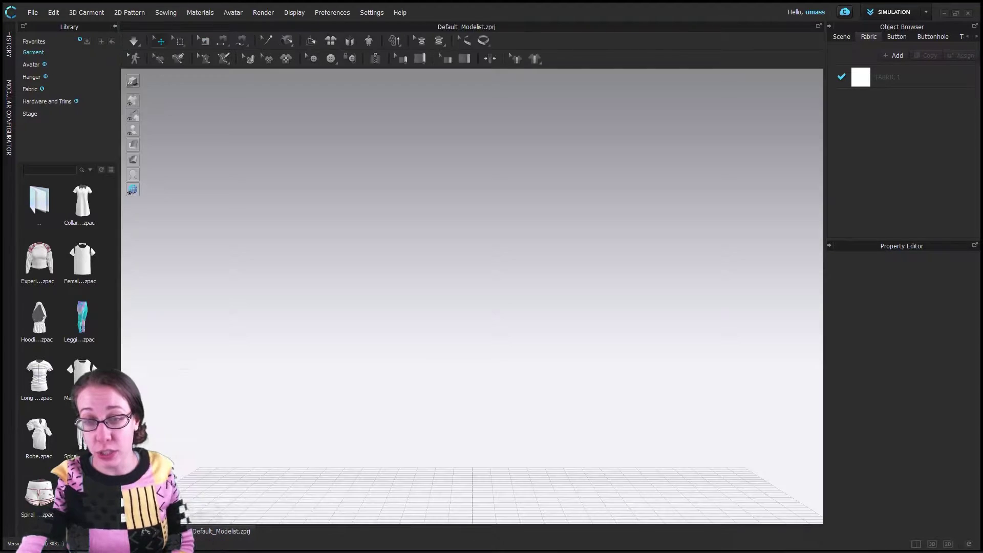
pyautogui.click(204, 531)
pyautogui.click(203, 532)
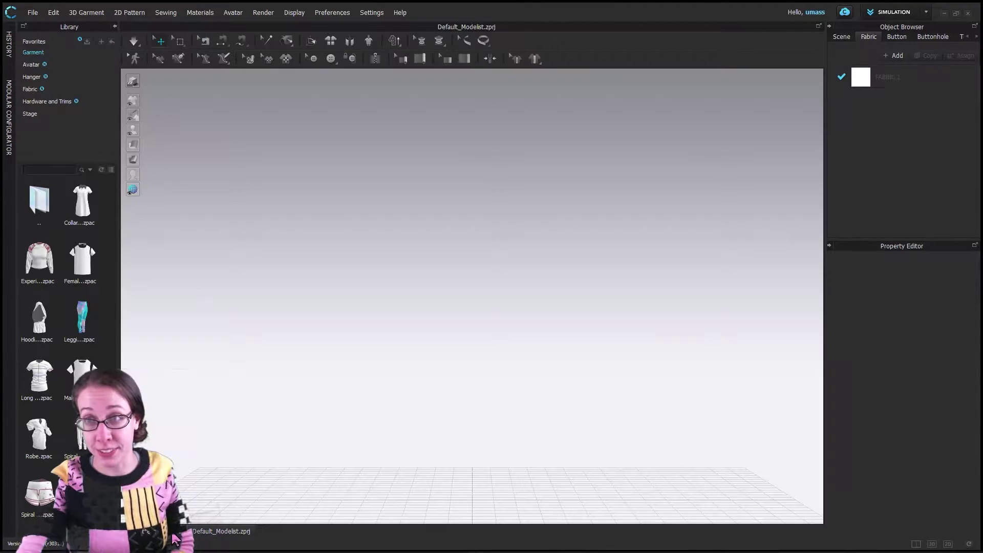
pyautogui.click(204, 532)
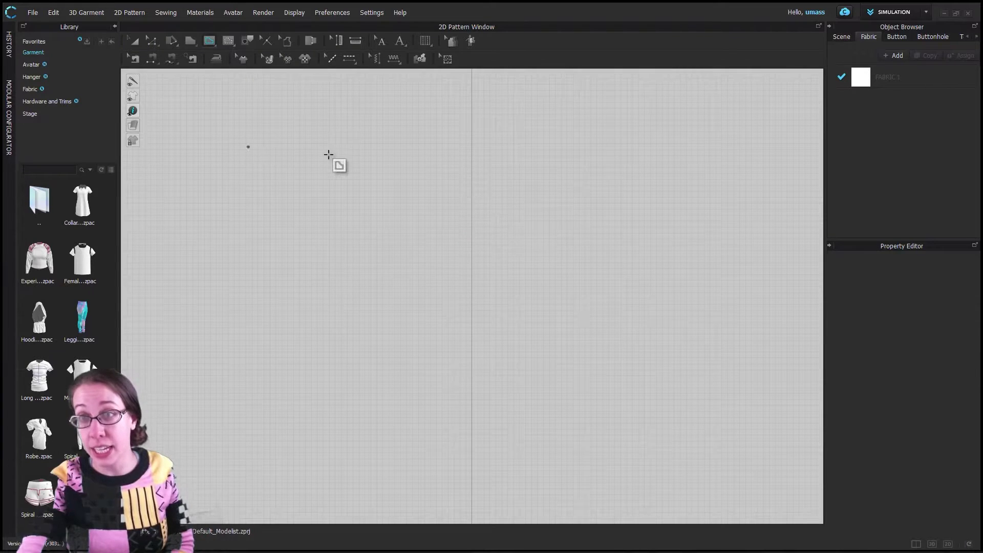
# Create a rectangular pattern piece 100 in wide and 36 in high in the 2D pattern view
pyautogui.click(190, 43)
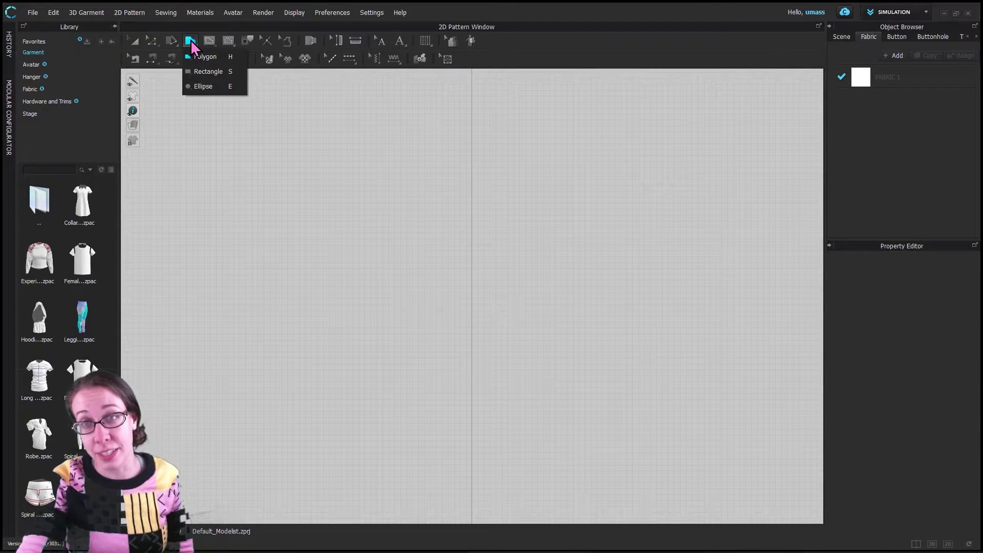
pyautogui.click(208, 74)
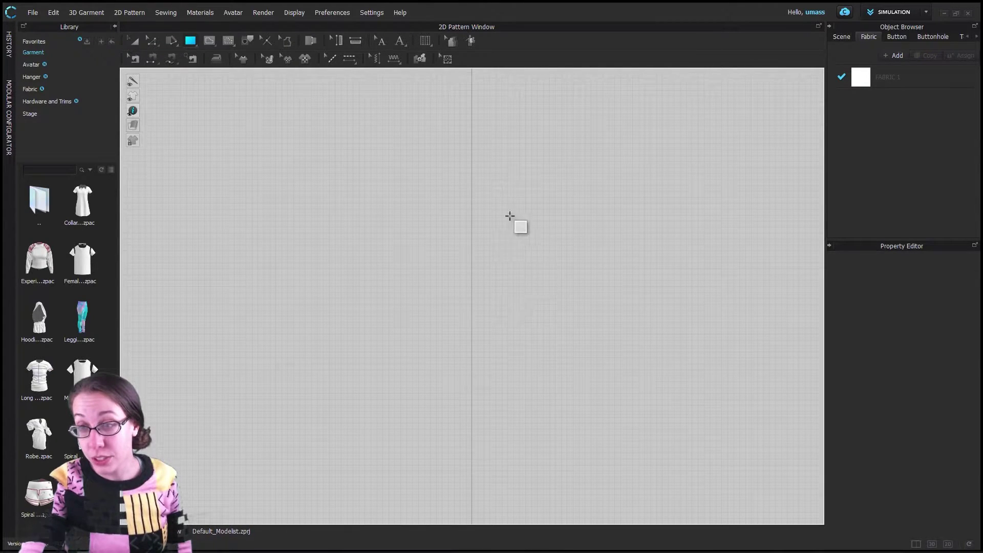
pyautogui.click(494, 190)
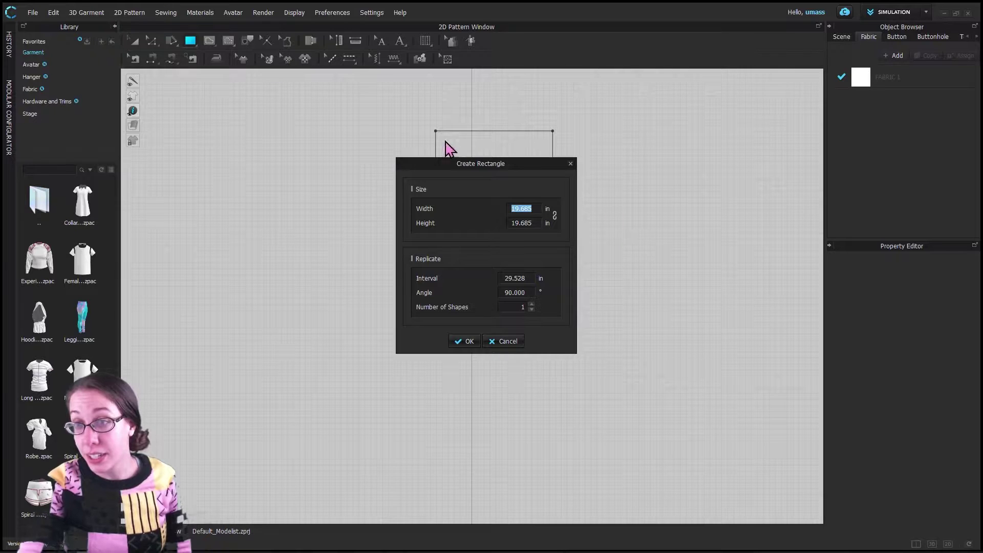
pyautogui.moveTo(456, 158); pyautogui.dragTo(358, 156)
pyautogui.moveTo(237, 139); pyautogui.dragTo(236, 138)
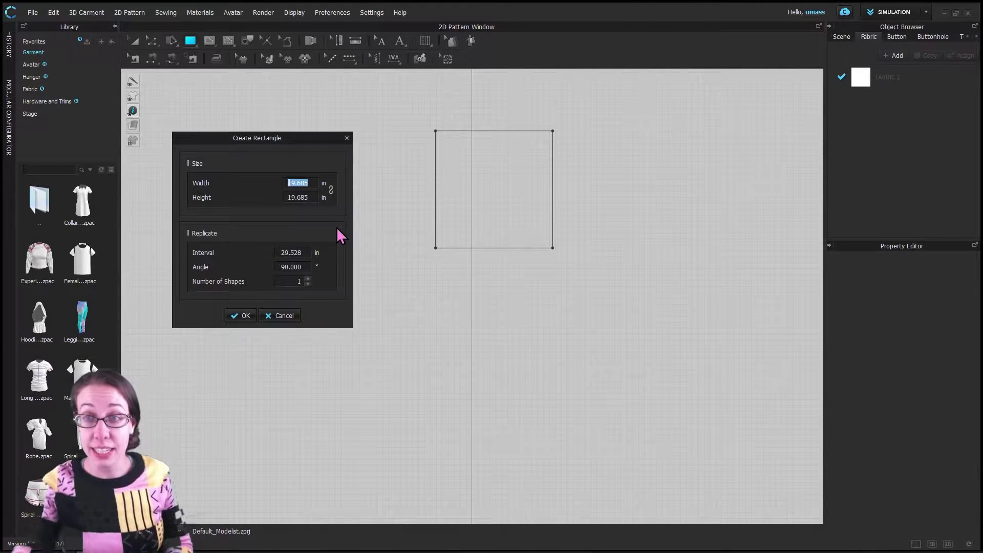
pyautogui.click(306, 200)
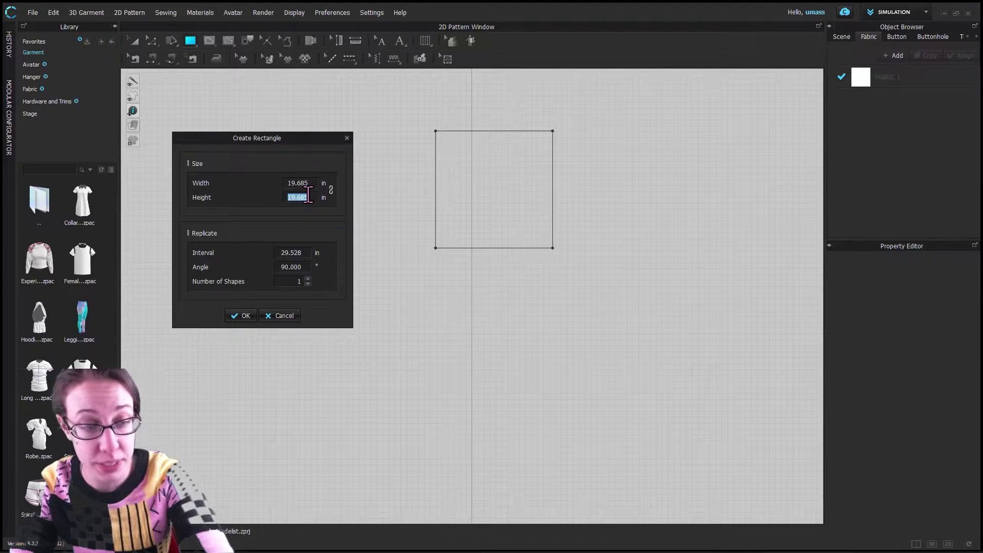
pyautogui.write('36')
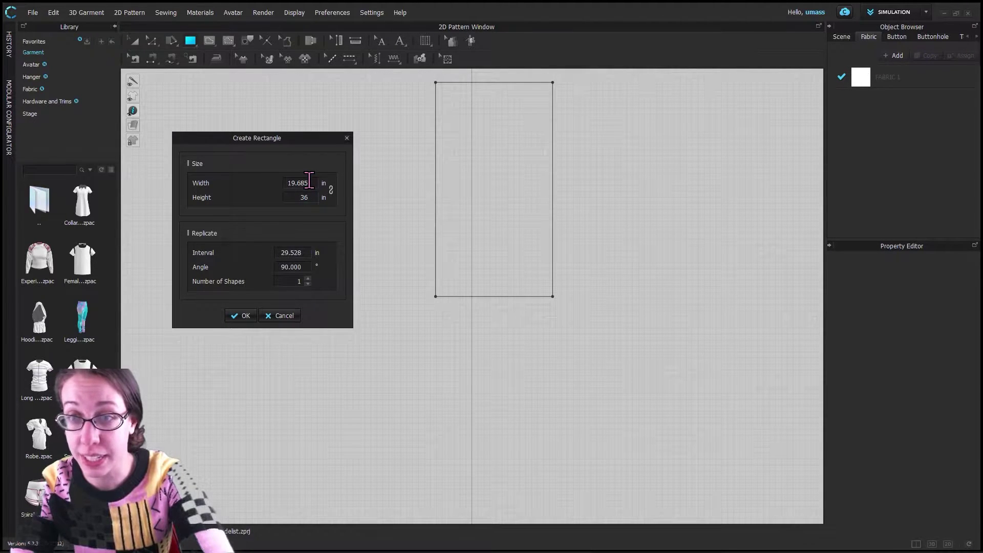
pyautogui.click(310, 180)
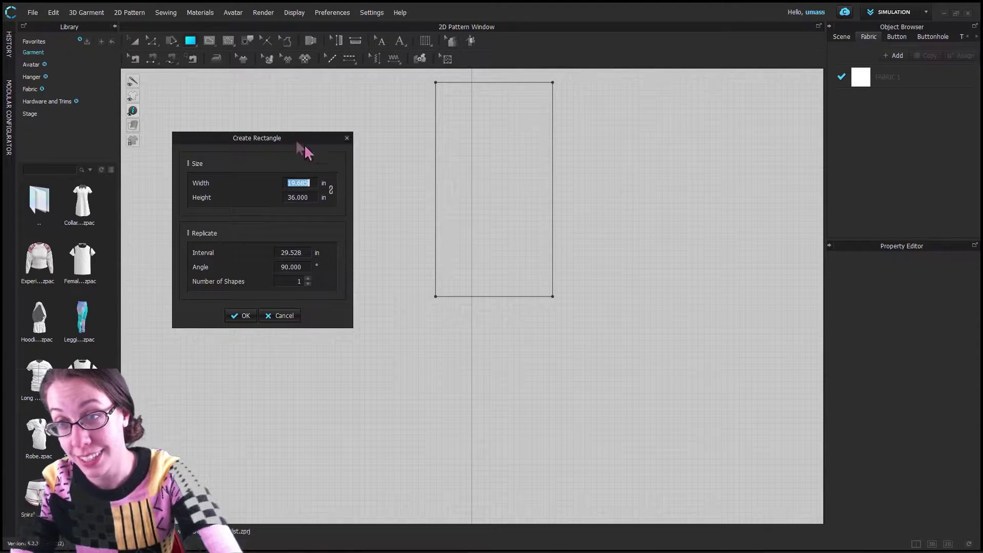
pyautogui.moveTo(292, 145); pyautogui.dragTo(293, 132)
pyautogui.write('1')
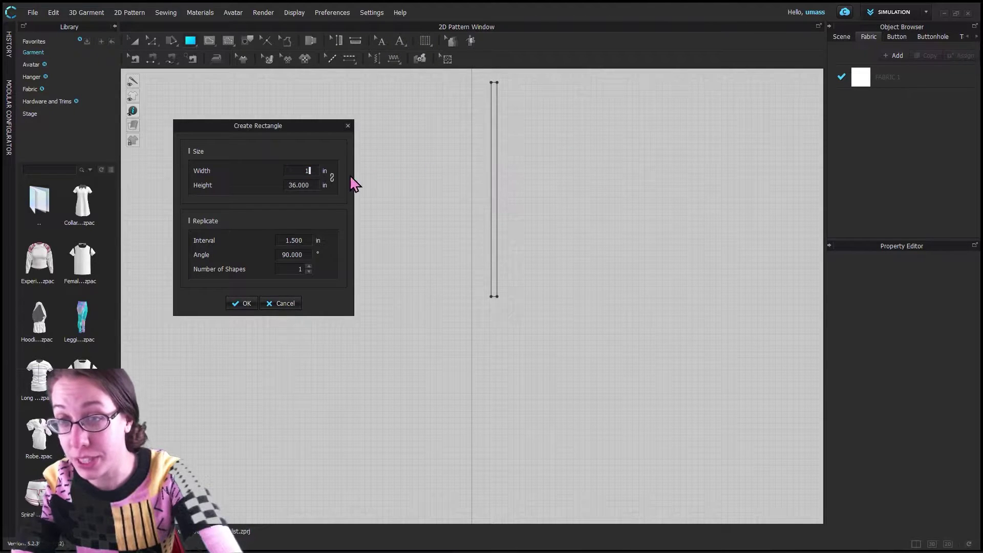
pyautogui.write('00')
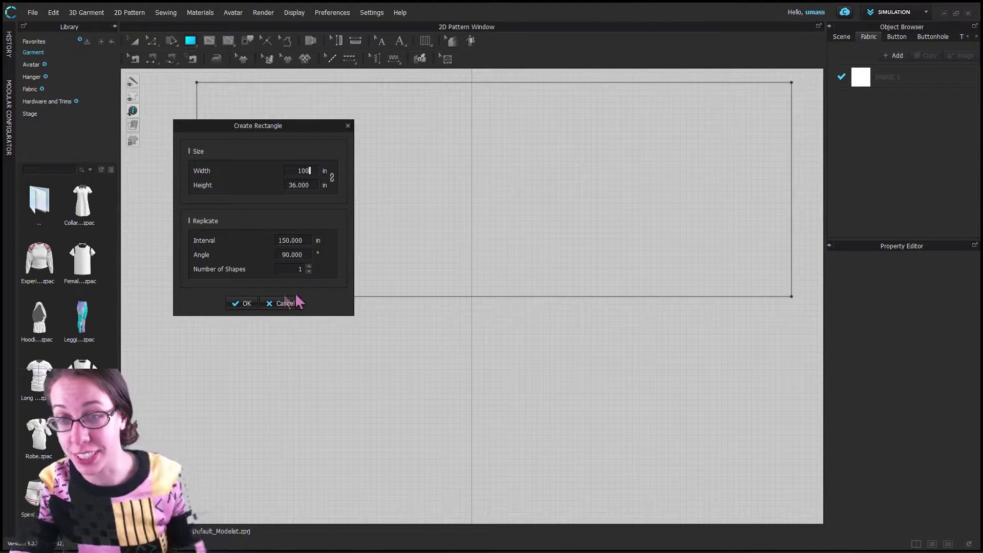
pyautogui.click(242, 302)
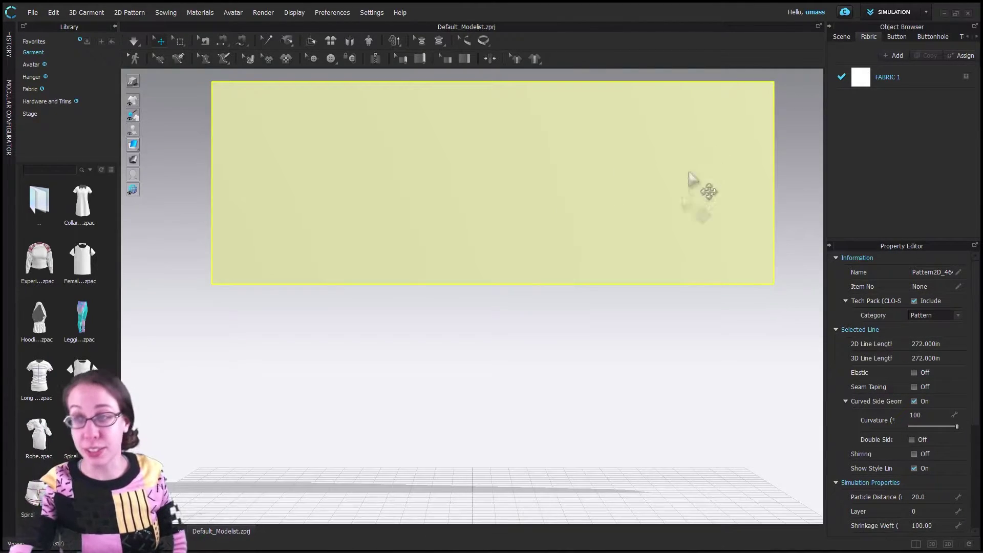
# Run the simulation briefly on the rectangle in the 3D view and stop it
pyautogui.moveTo(700, 376); pyautogui.dragTo(704, 340, button='right')
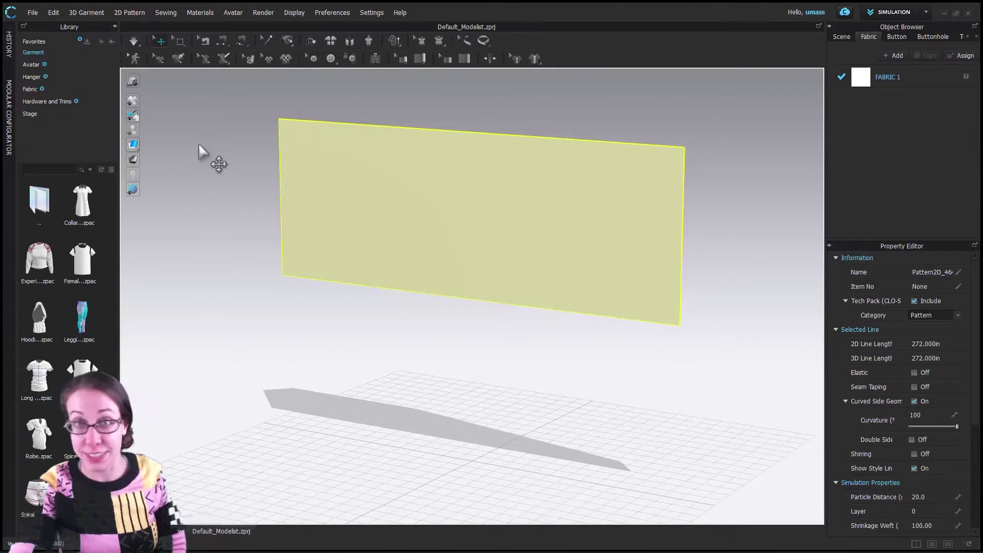
pyautogui.click(133, 43)
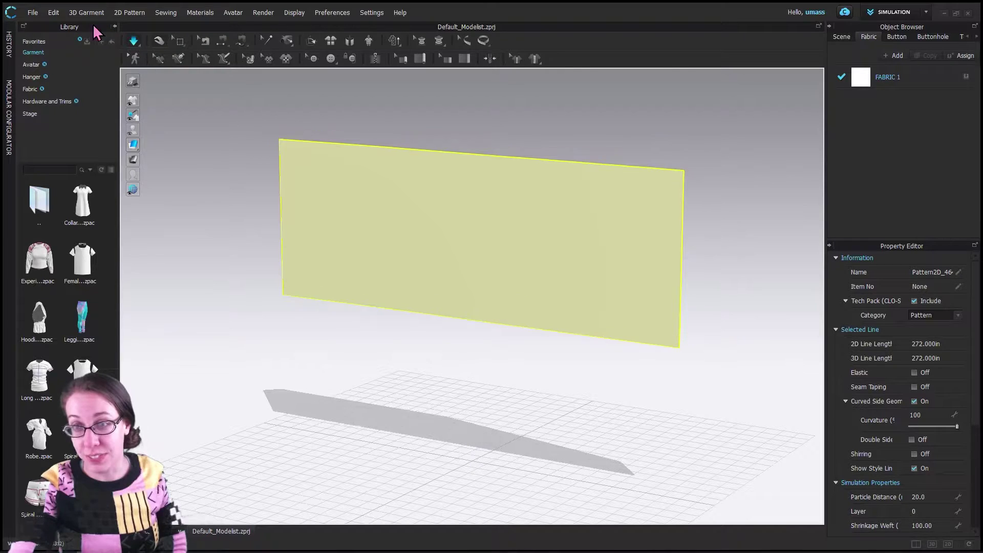
pyautogui.click(134, 44)
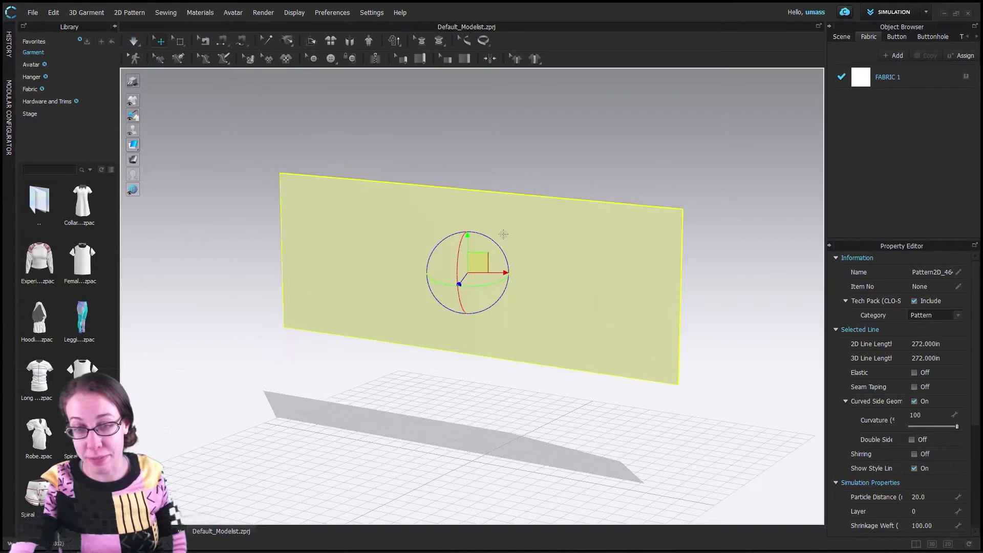
# Return to the 2D pattern view and look through the rectangle's simulation and fabric properties
pyautogui.press('Tab')
pyautogui.scroll(-2, 558, 268)
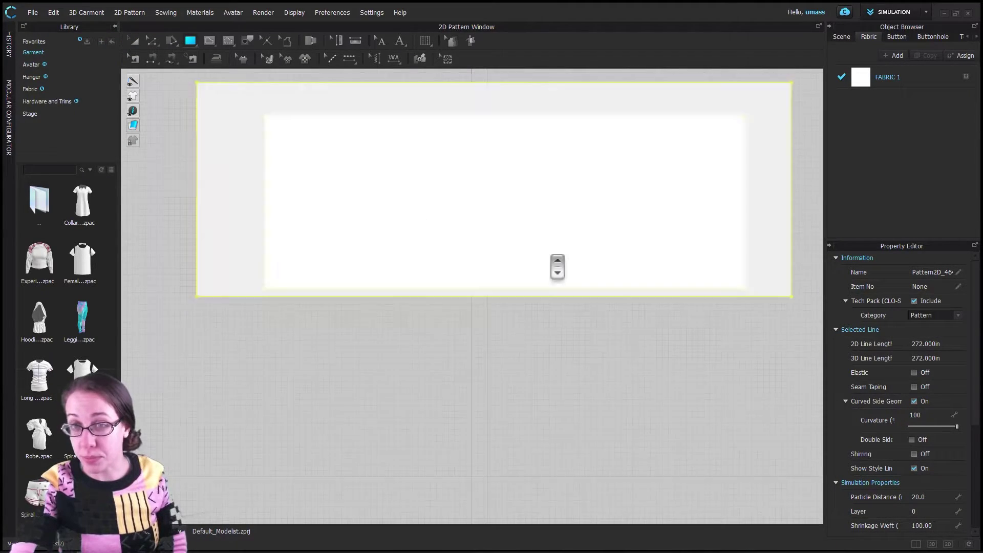
pyautogui.moveTo(610, 275); pyautogui.dragTo(586, 305, button='middle')
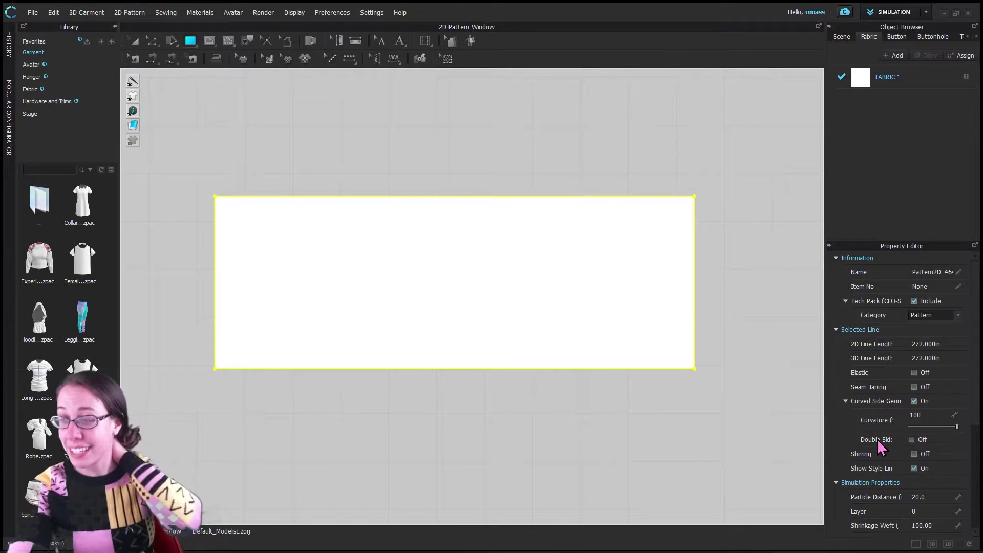
pyautogui.scroll(-3, 877, 440)
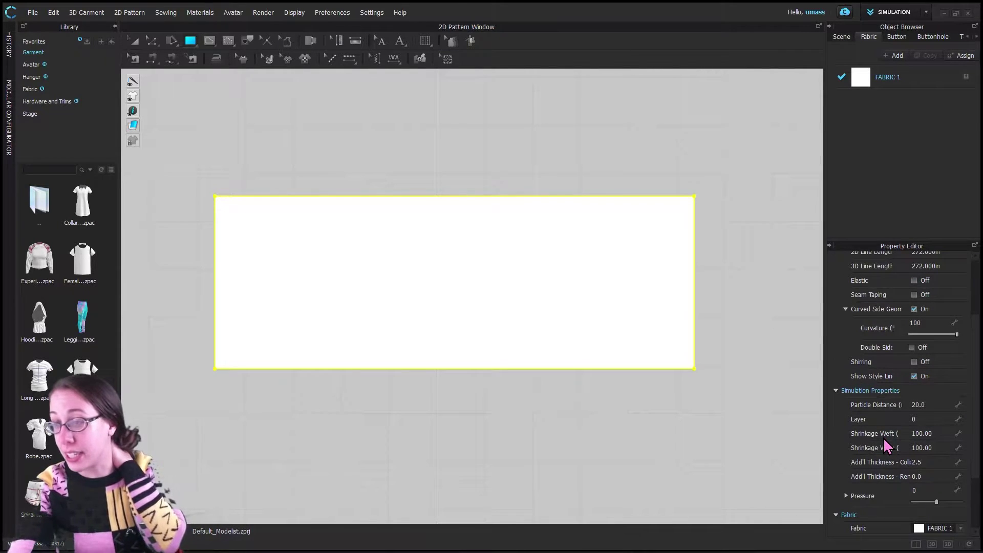
pyautogui.scroll(-2, 884, 438)
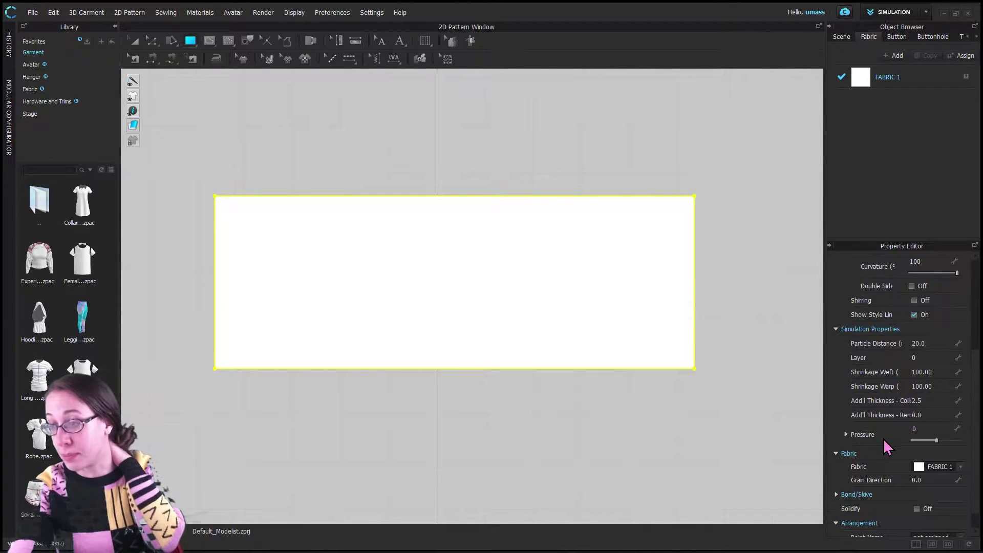
pyautogui.scroll(4, 884, 439)
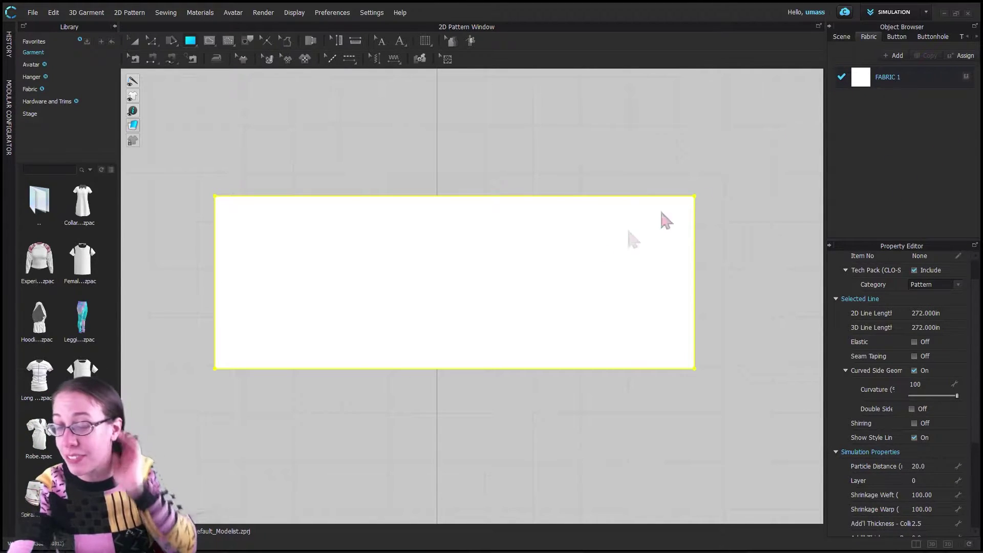
# Select the whole rectangle with the Transform Pattern tool and check which fabrics can be assigned to it
pyautogui.click(512, 275)
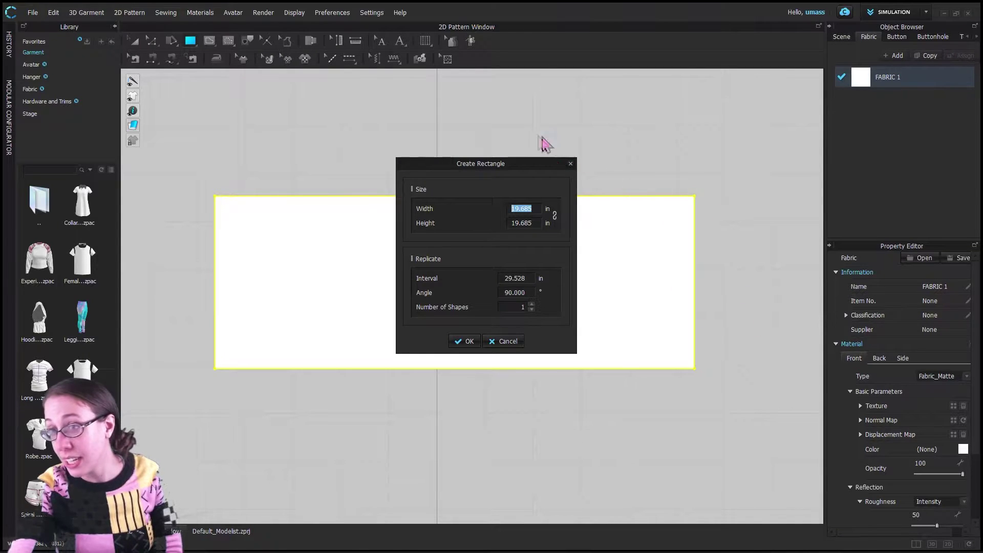
pyautogui.click(504, 341)
pyautogui.click(134, 41)
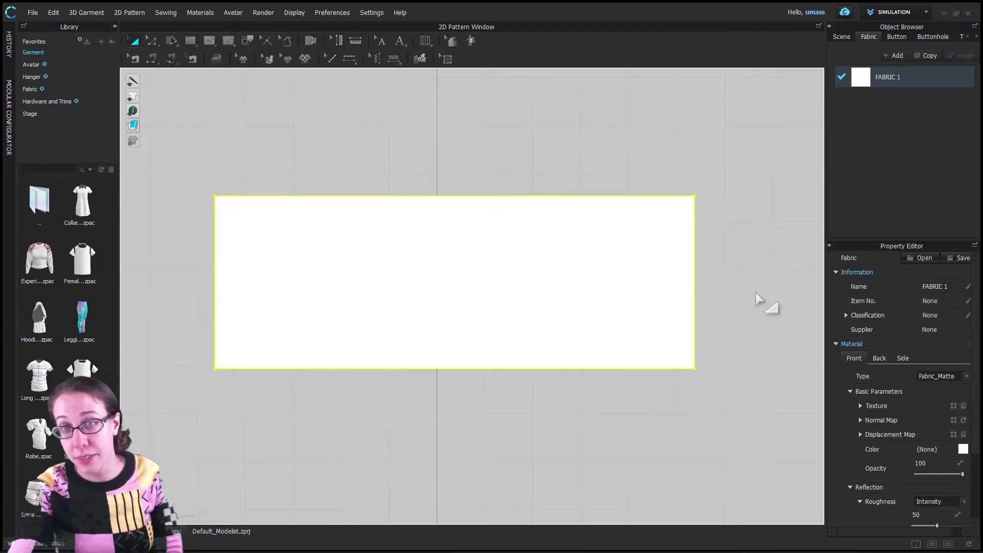
pyautogui.click(699, 266)
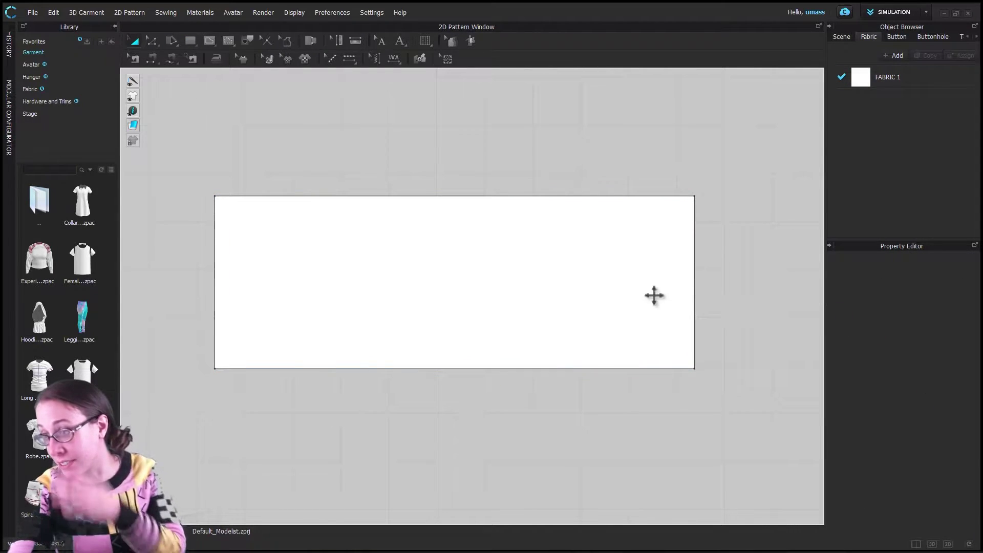
pyautogui.hotkey('ctrl', 'a')
pyautogui.scroll(-3, 895, 410)
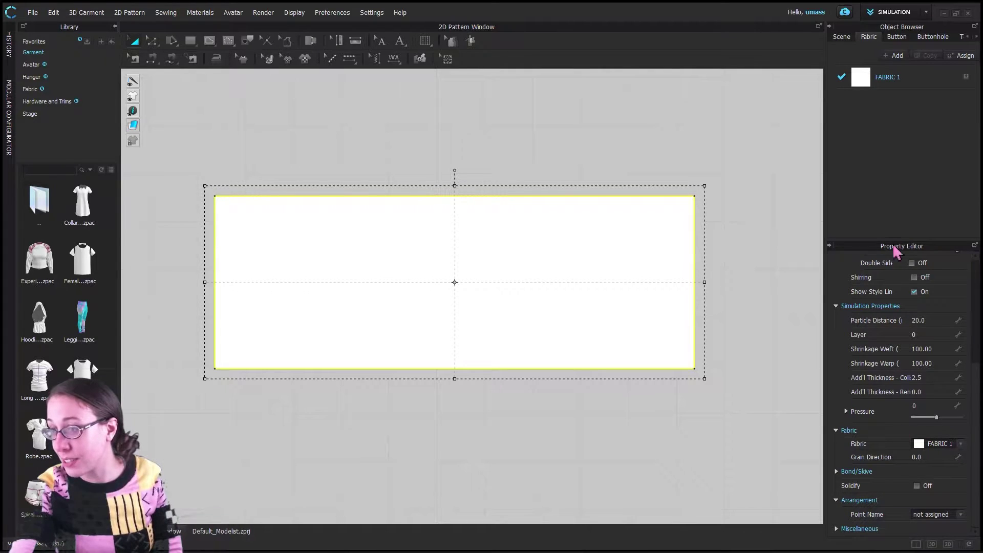
pyautogui.click(962, 449)
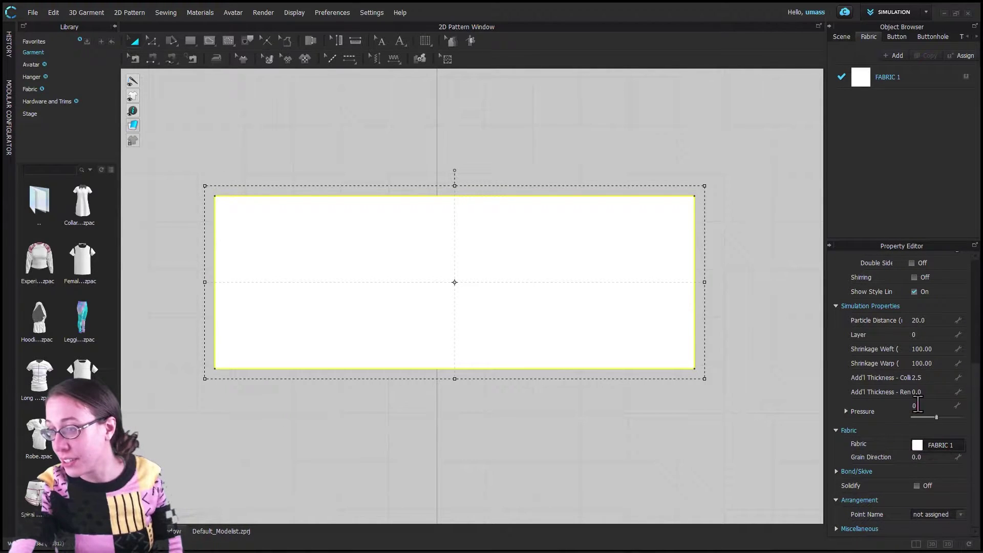
pyautogui.click(914, 126)
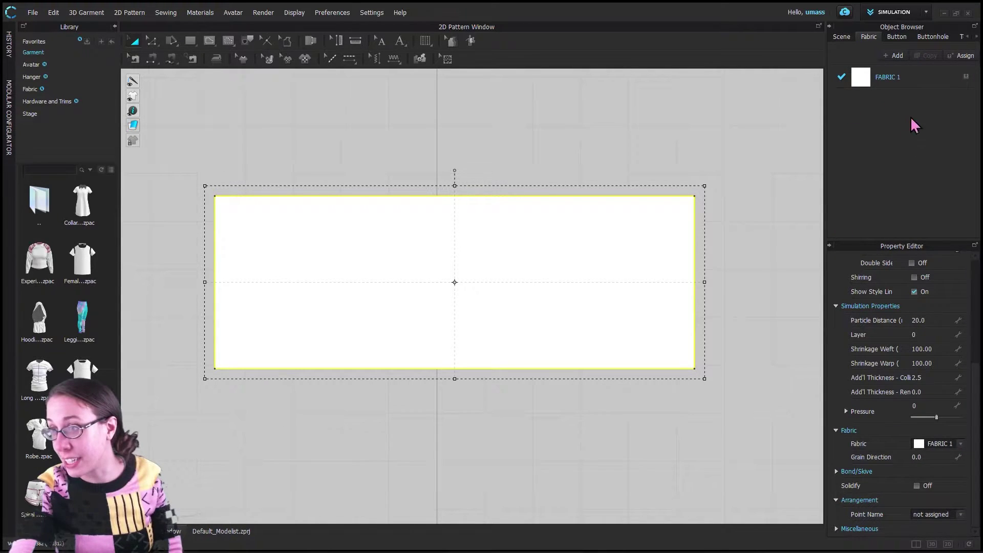
# Add a second fabric and assign FABRIC 2 to the rectangle pattern
pyautogui.click(893, 54)
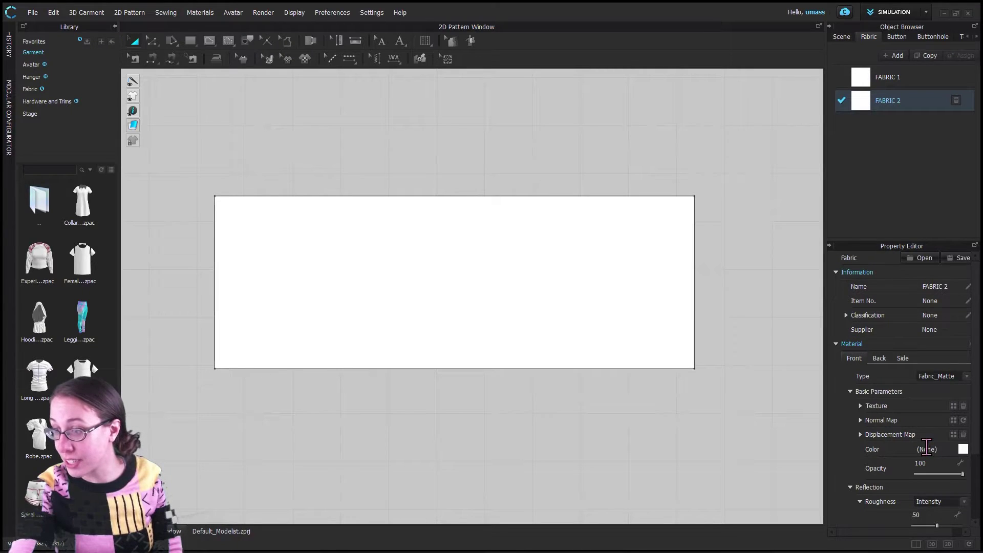
pyautogui.scroll(-3, 940, 440)
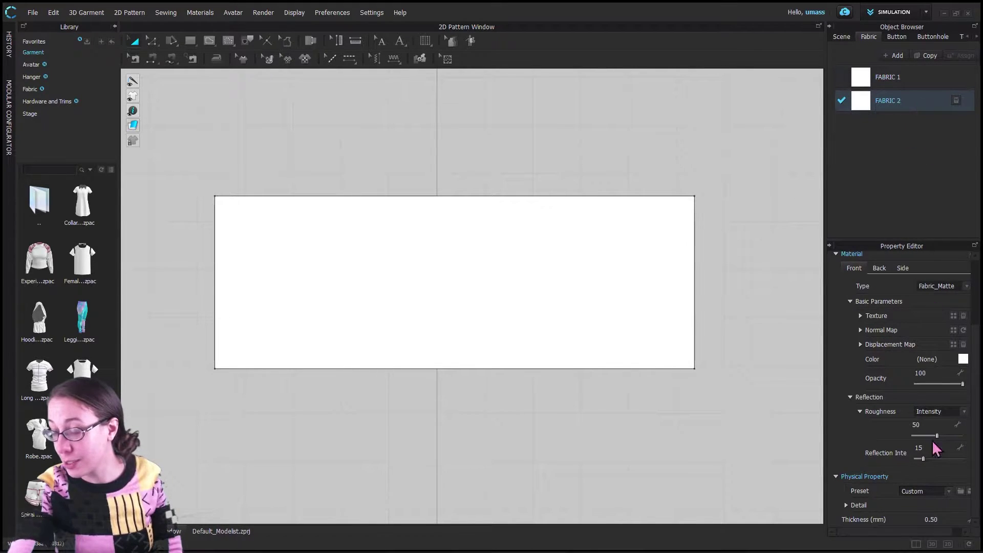
pyautogui.click(600, 286)
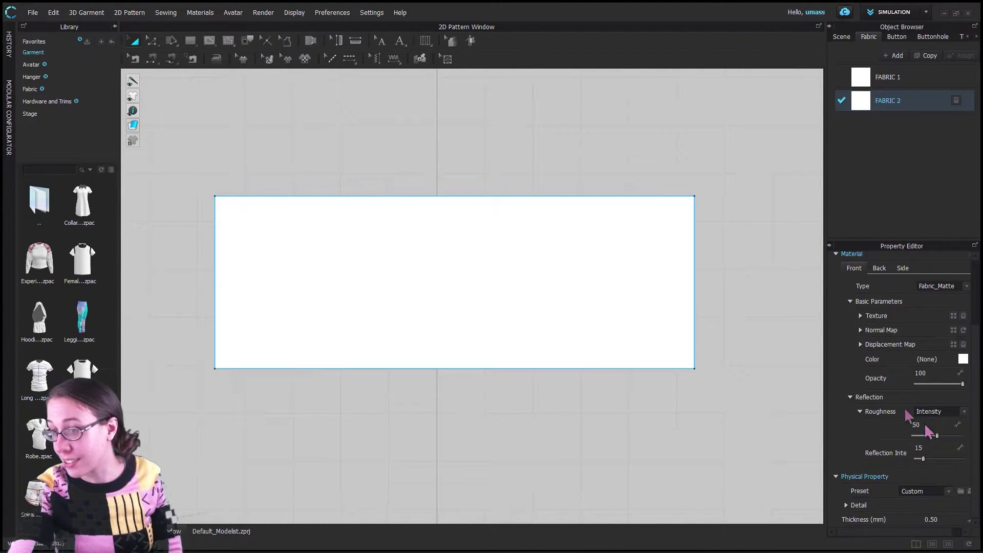
pyautogui.click(959, 445)
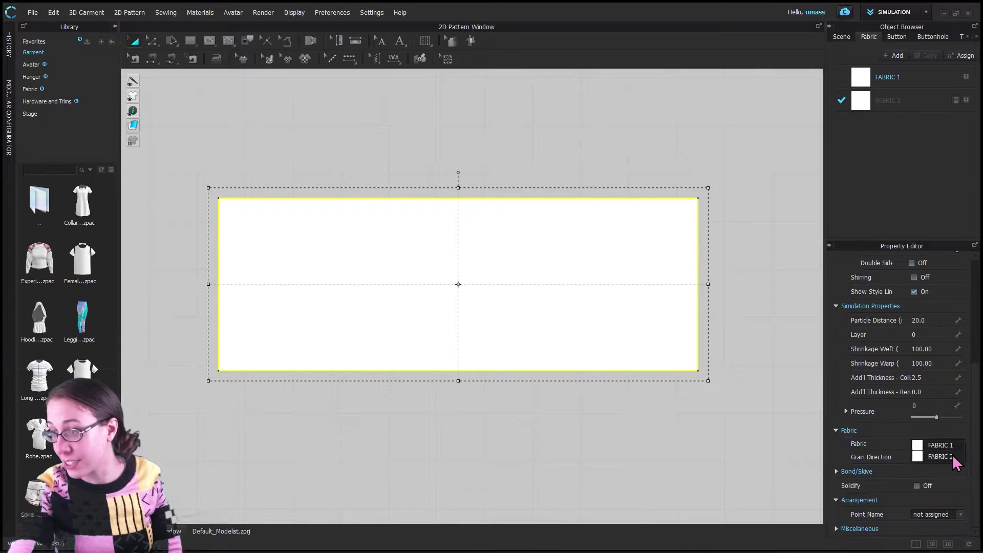
pyautogui.click(942, 456)
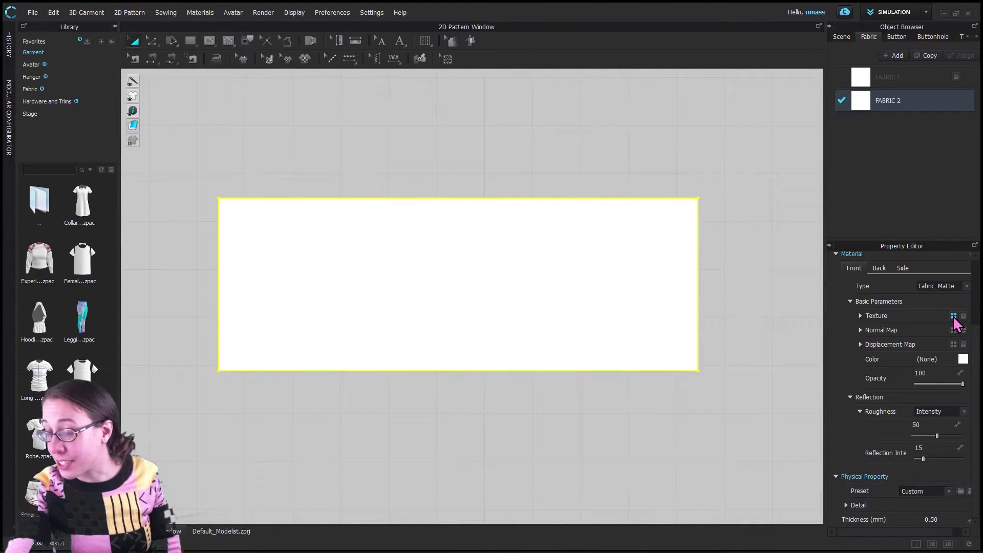
# Load Shirt patterns.jpg from the Digitizing Pattern in CLO folder as the texture of FABRIC 2
pyautogui.scroll(3, 872, 291)
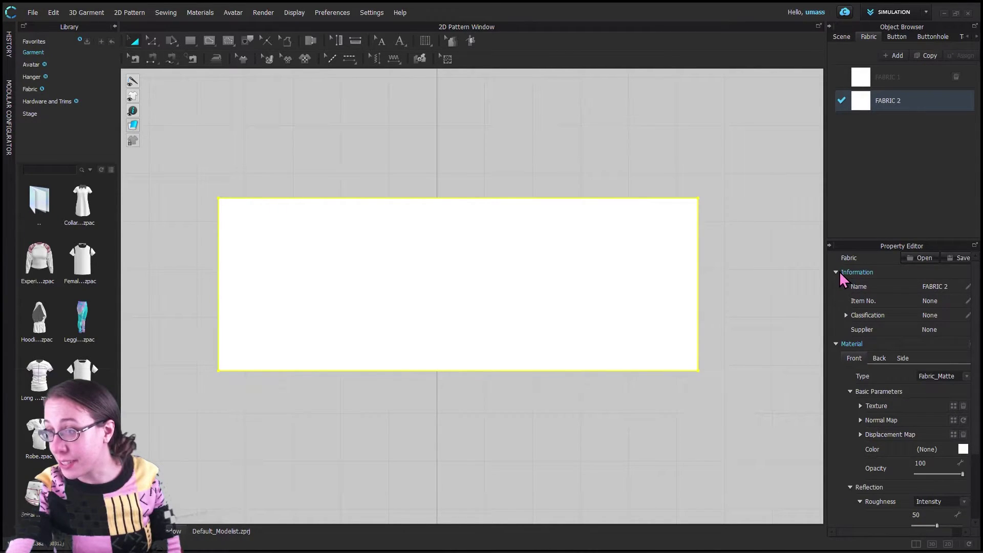
pyautogui.click(837, 271)
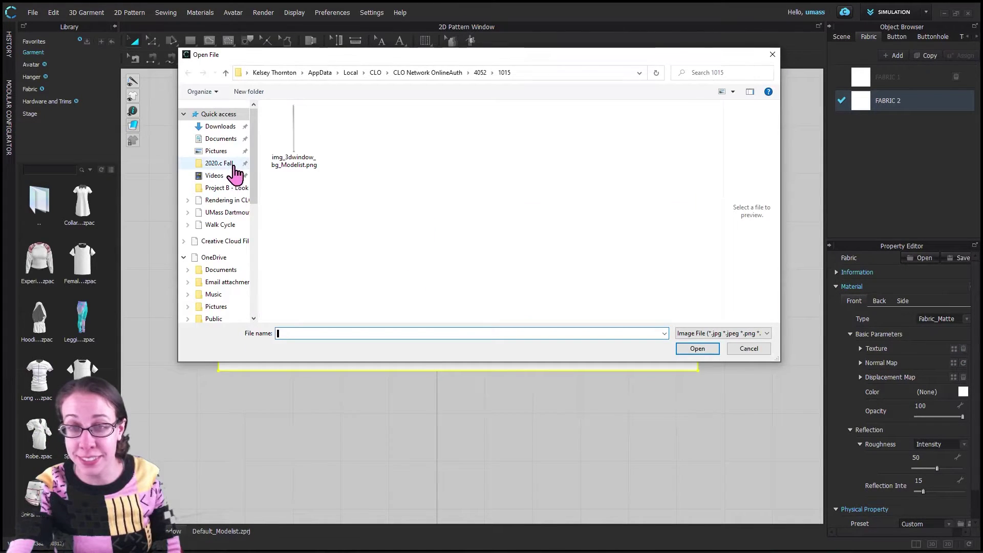
pyautogui.click(227, 213)
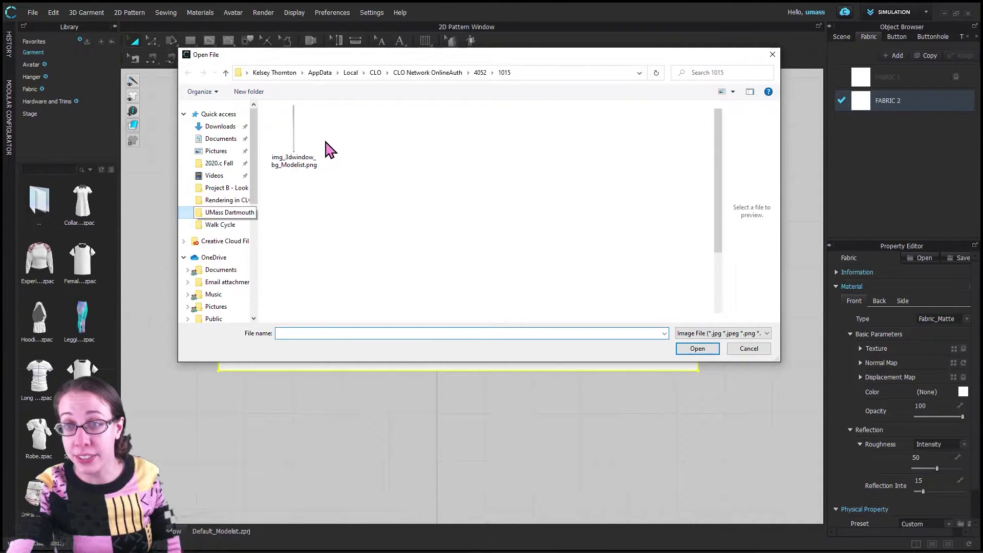
pyautogui.doubleClick(342, 138)
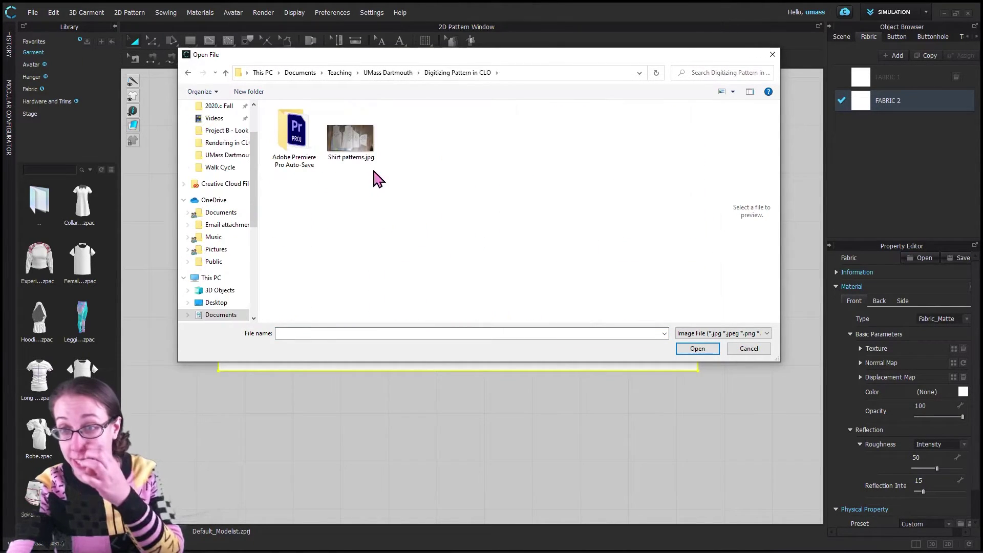
pyautogui.click(357, 144)
pyautogui.click(689, 350)
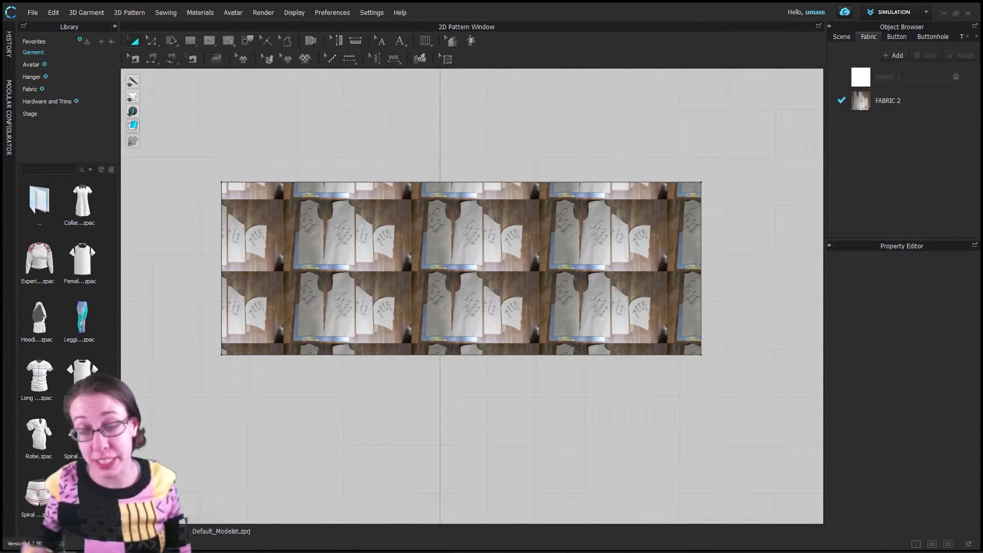
# Select the rectangle's fabric with the Edit Texture tool and slide the repeating photo sideways along the pattern
pyautogui.click(265, 61)
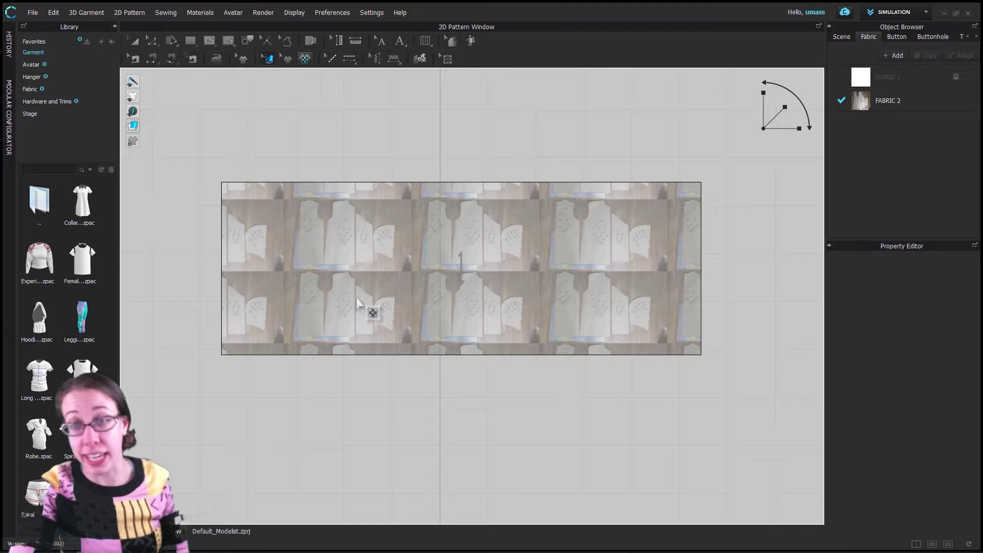
pyautogui.click(364, 267)
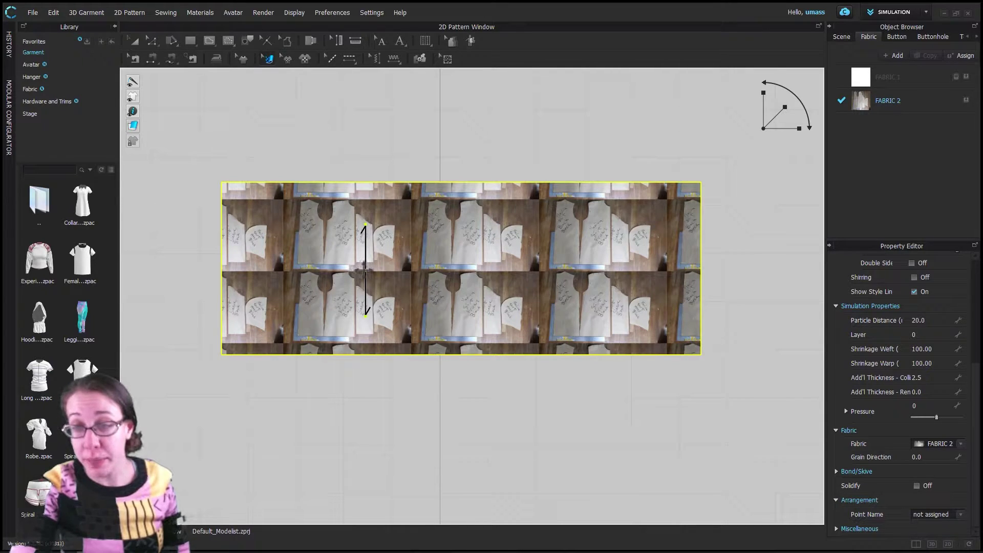
pyautogui.moveTo(468, 282); pyautogui.dragTo(327, 284)
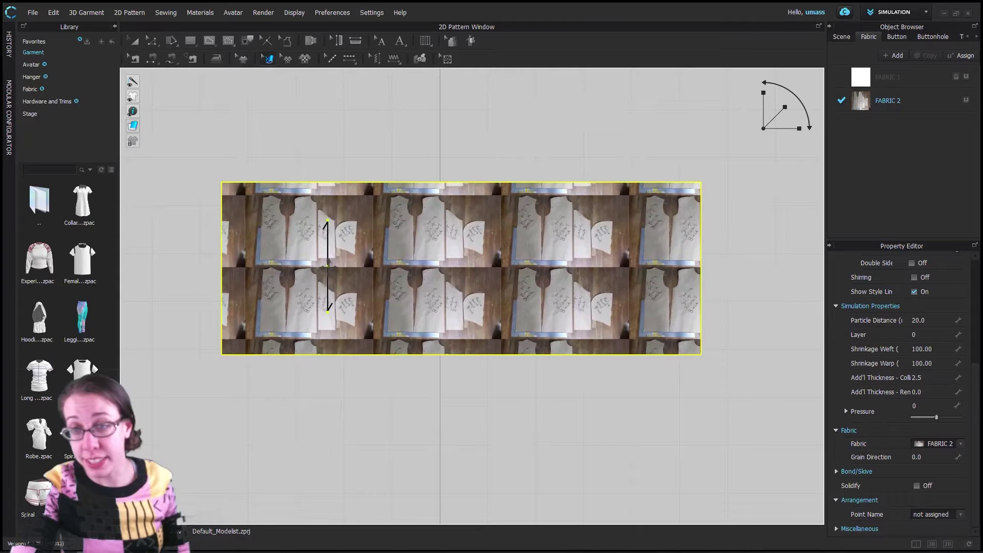
# Try rotating the texture by its grain line and stretching it separately in width and height, undoing the trials
pyautogui.moveTo(327, 220); pyautogui.dragTo(351, 230)
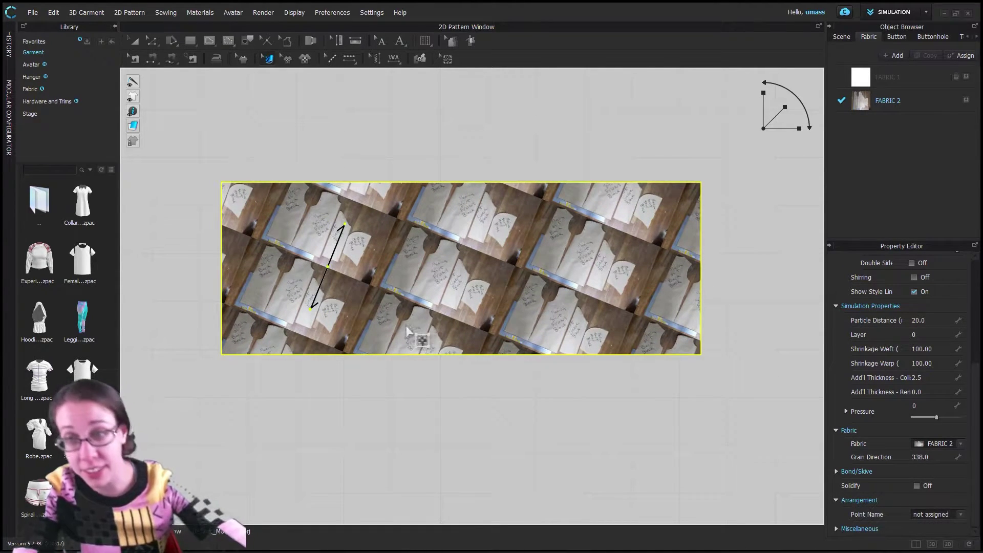
pyautogui.hotkey('ctrl', 'z')
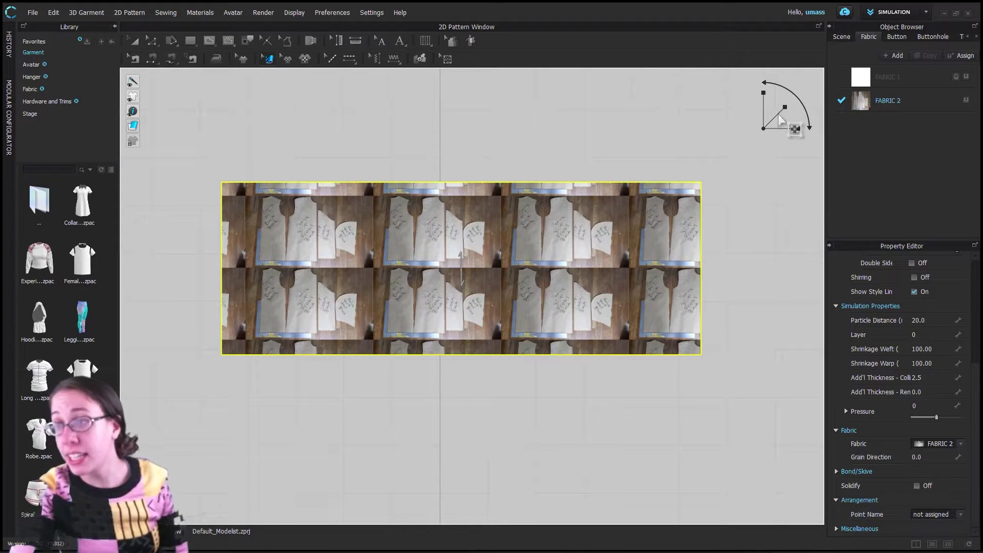
pyautogui.click(491, 266)
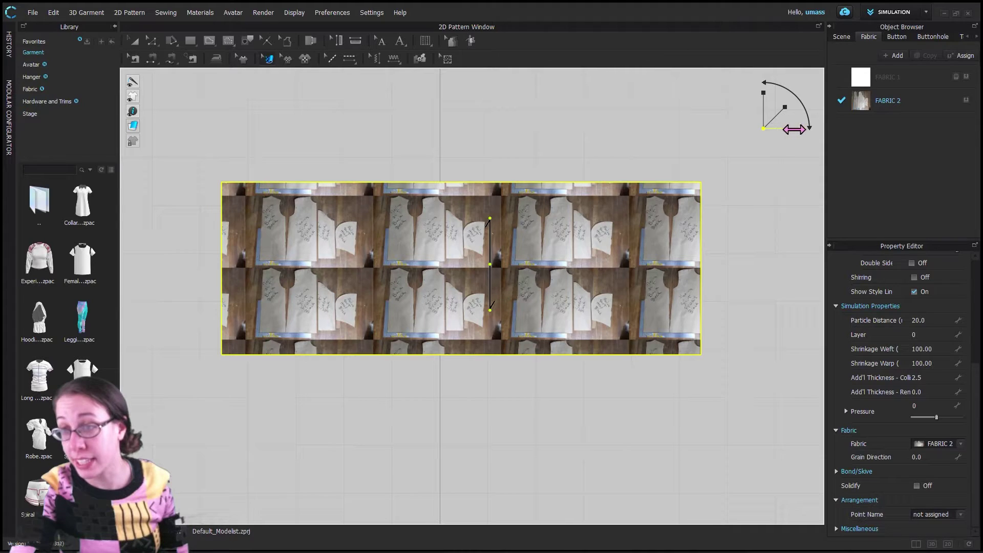
pyautogui.moveTo(794, 129); pyautogui.dragTo(799, 129)
pyautogui.moveTo(763, 93); pyautogui.dragTo(766, 169)
pyautogui.moveTo(795, 129); pyautogui.dragTo(776, 118)
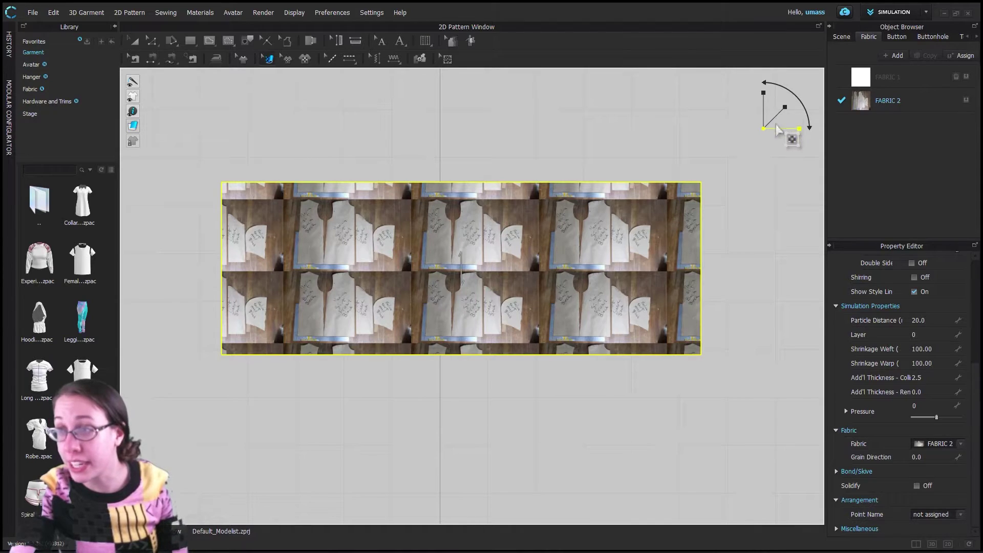
# Scale the photo texture up proportionally and reposition it so one copy of all four shirt blocks and the ruler fills the rectangle's height
pyautogui.click(778, 116)
pyautogui.click(551, 257)
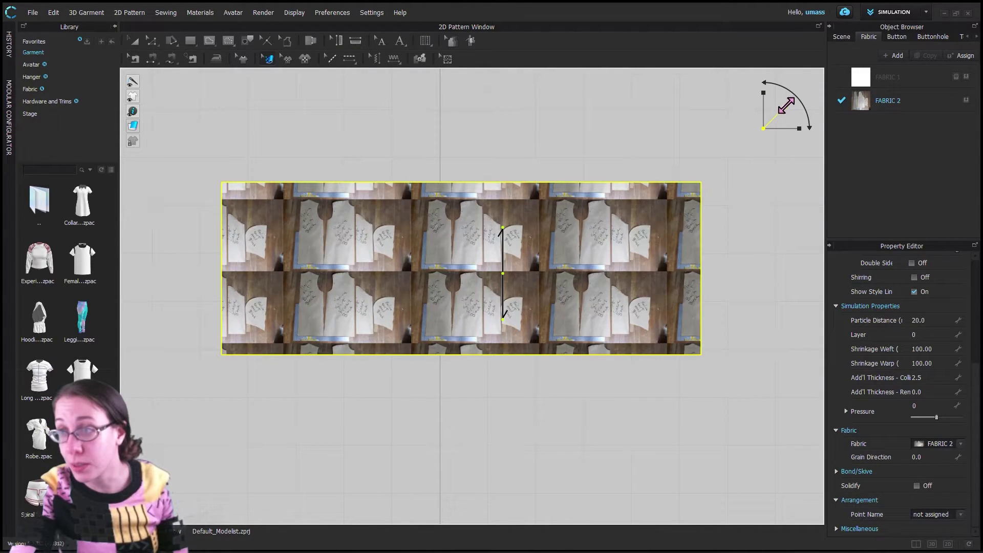
pyautogui.moveTo(787, 106); pyautogui.dragTo(805, 97)
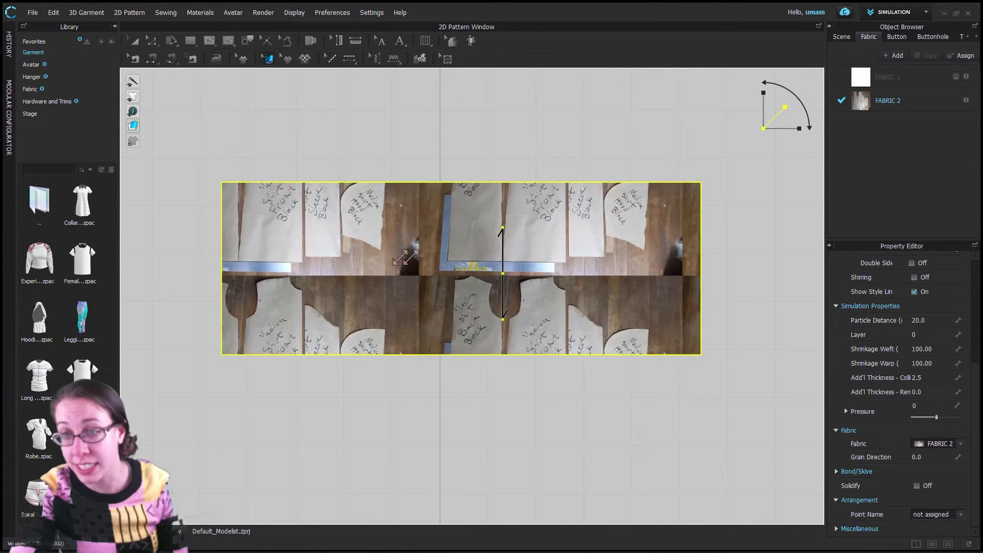
pyautogui.moveTo(404, 259); pyautogui.dragTo(370, 276)
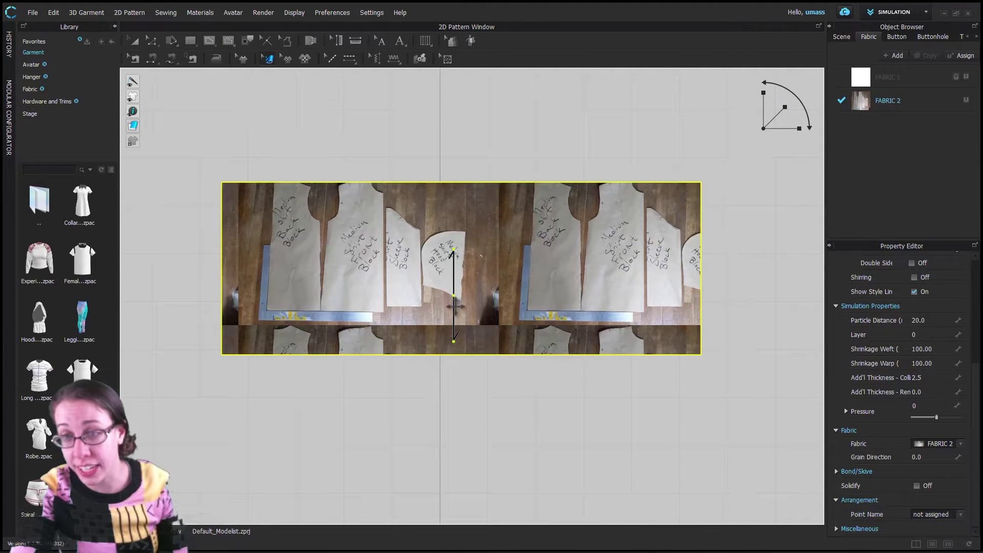
pyautogui.moveTo(455, 306); pyautogui.dragTo(417, 302)
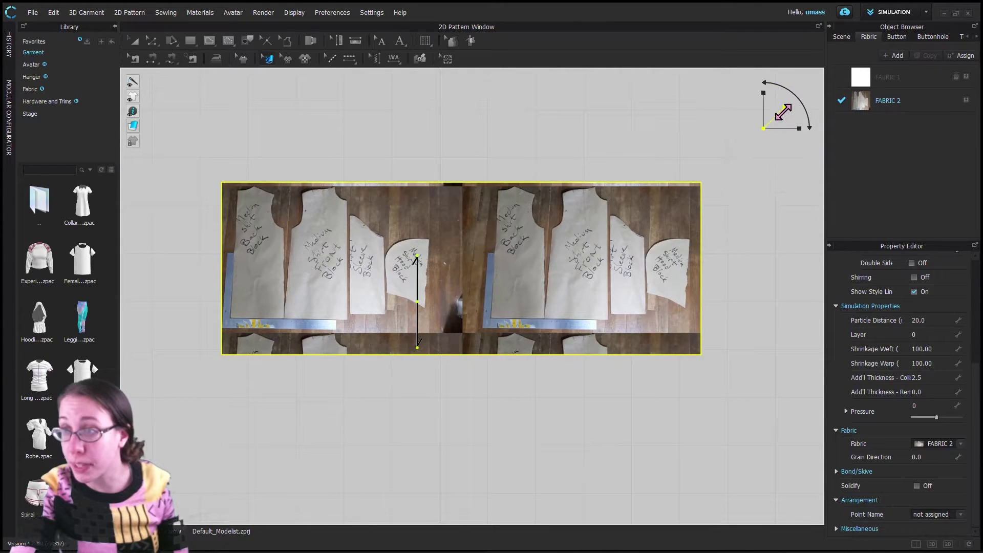
pyautogui.moveTo(782, 111); pyautogui.dragTo(785, 107)
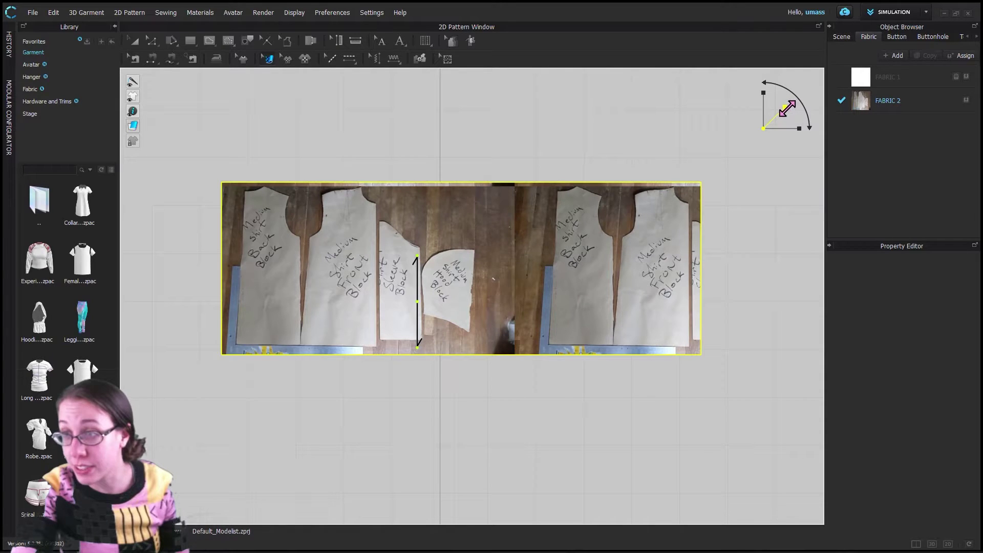
pyautogui.moveTo(788, 109); pyautogui.dragTo(784, 108)
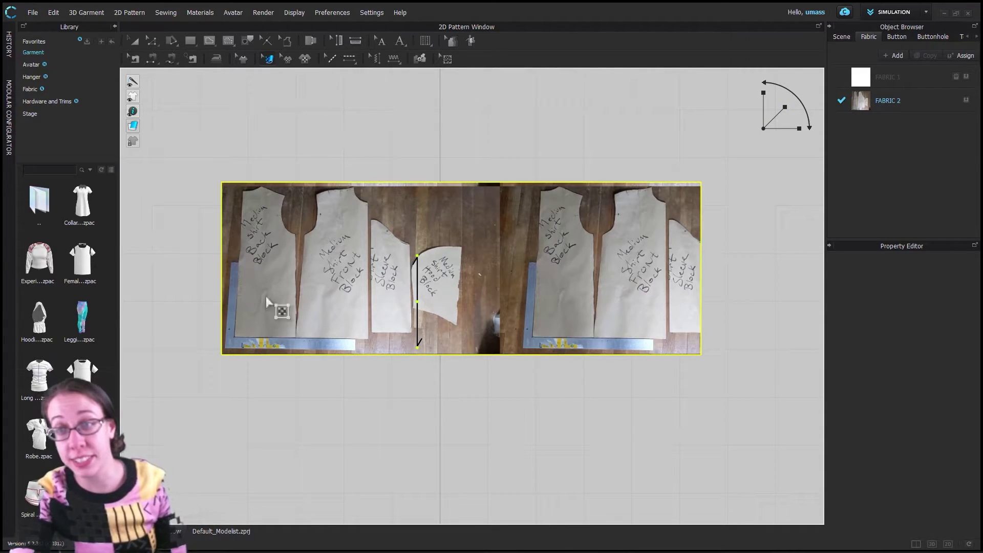
# Create a 1 by 1 inch rectangle over the photo, near the ruler below the shirt blocks
pyautogui.click(190, 41)
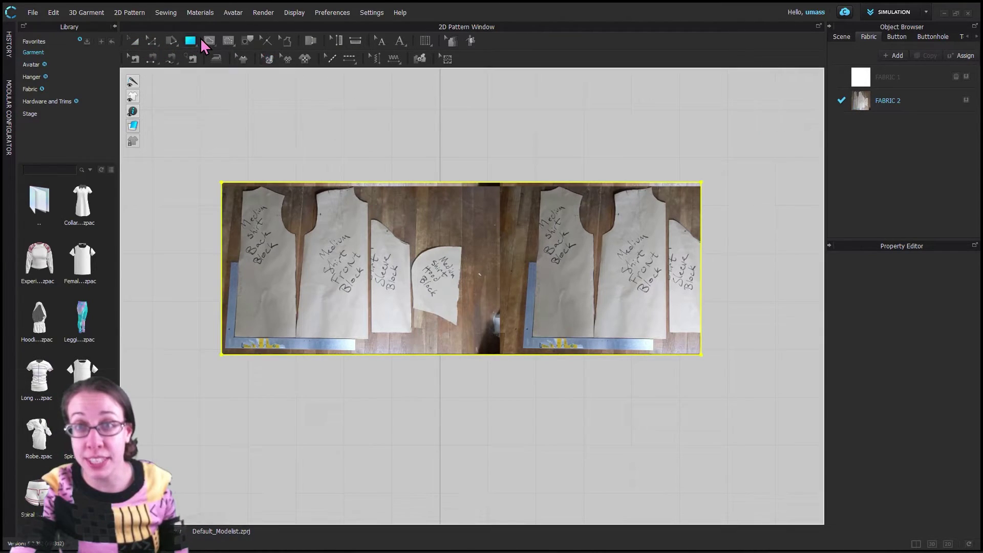
pyautogui.click(303, 334)
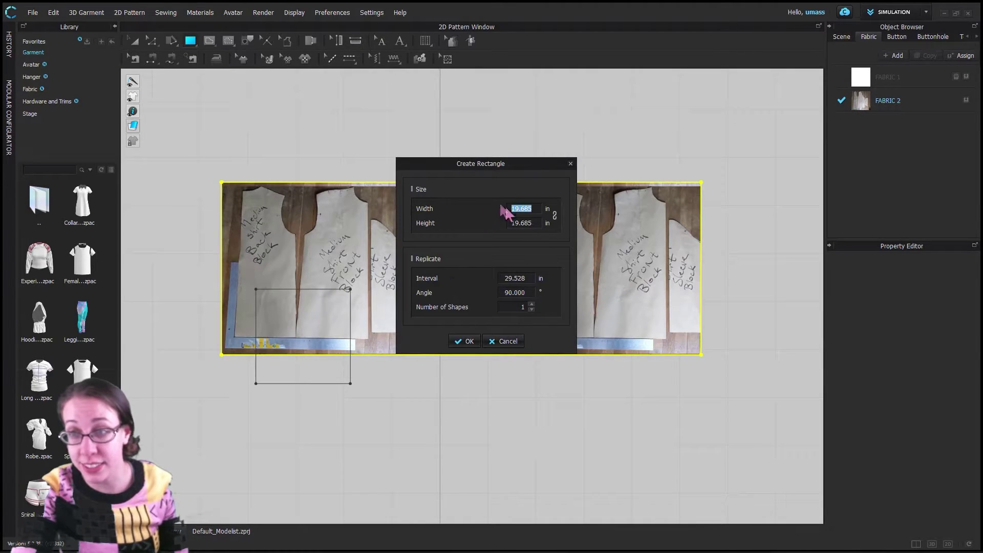
pyautogui.write('1')
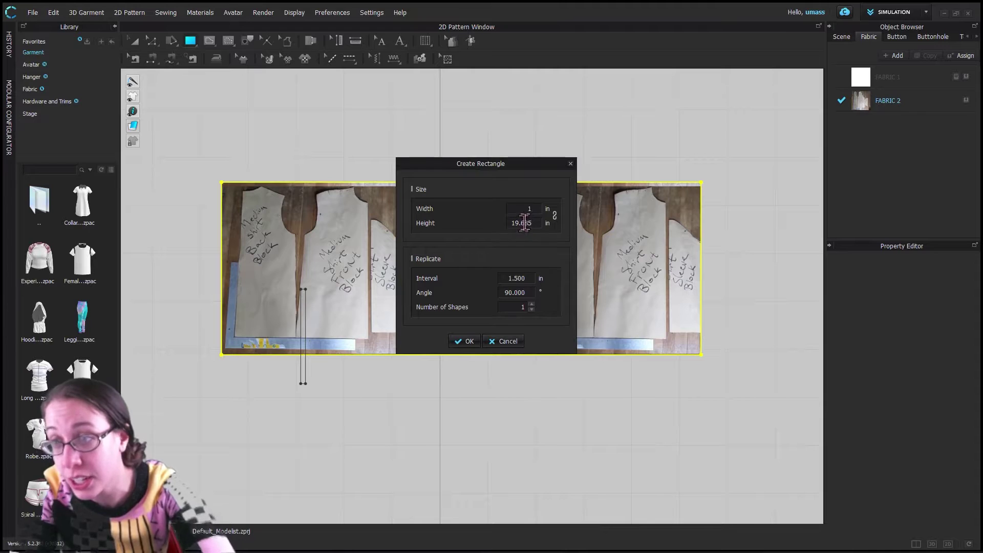
pyautogui.click(531, 223)
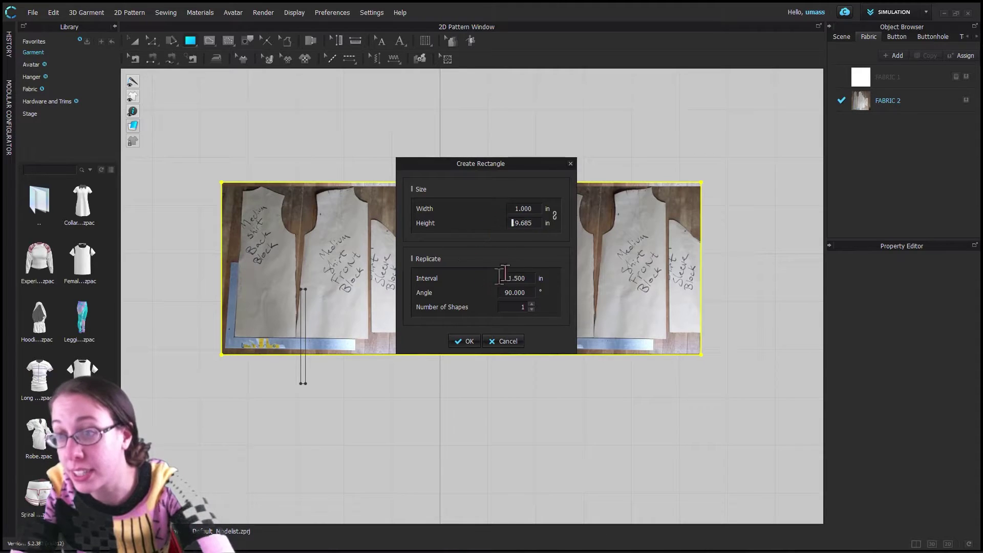
pyautogui.doubleClick(532, 223)
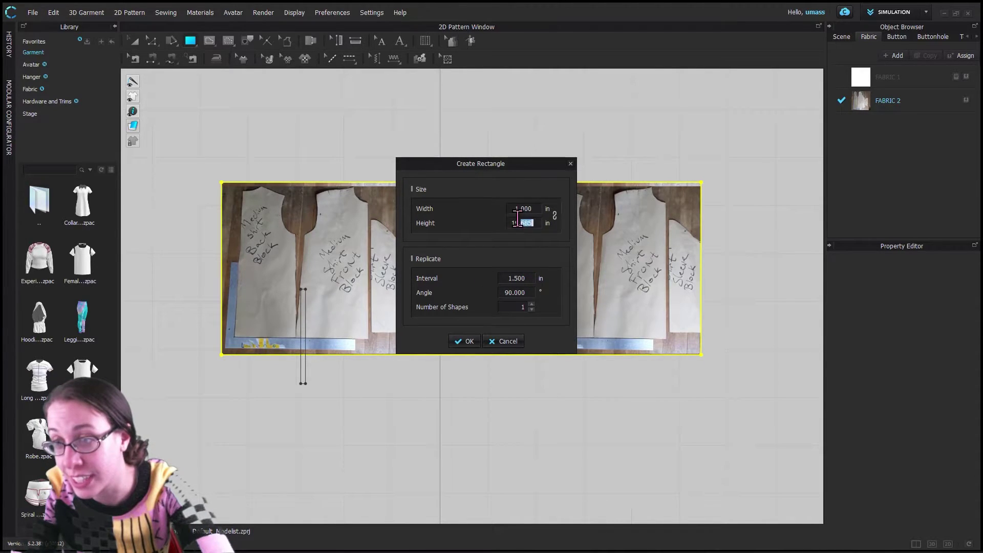
pyautogui.moveTo(512, 223); pyautogui.dragTo(539, 223)
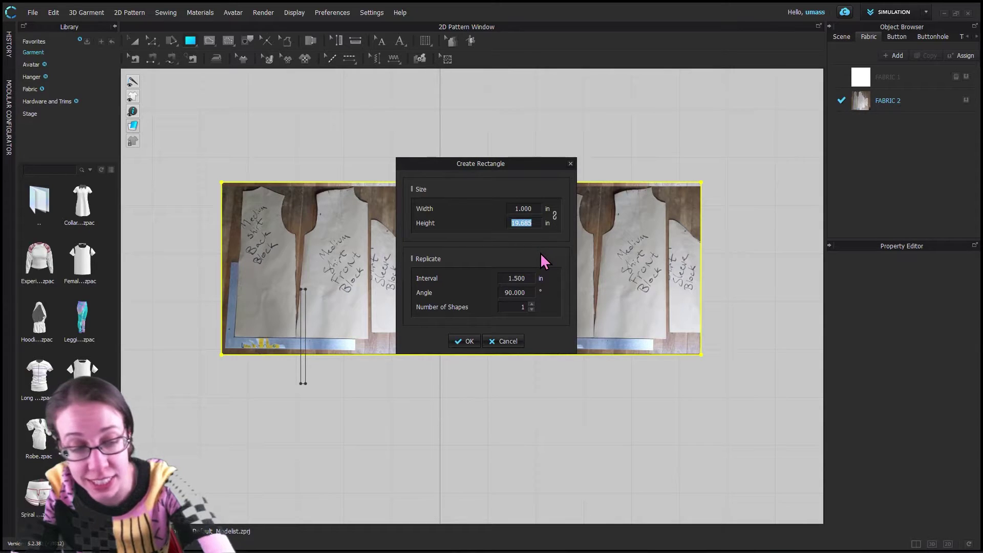
pyautogui.write('1')
pyautogui.click(464, 341)
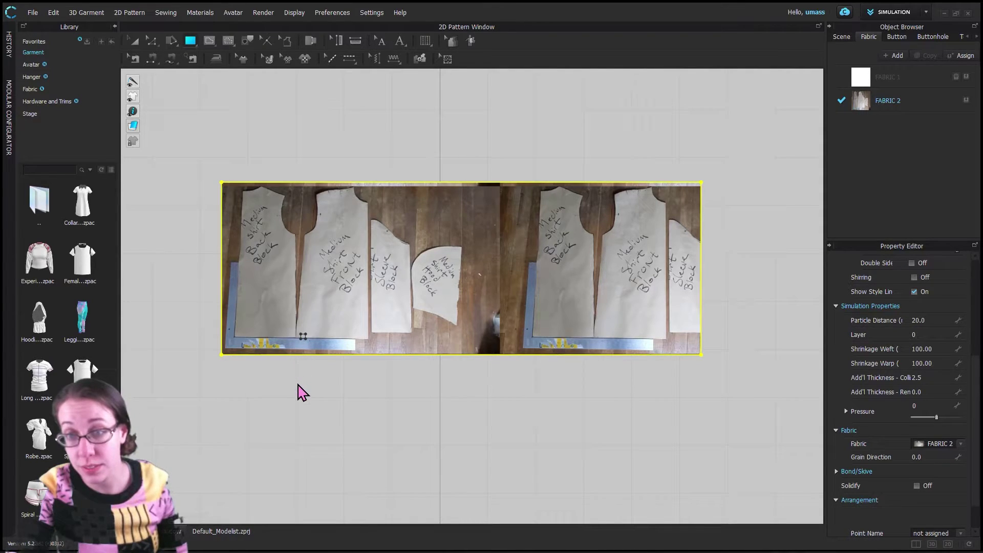
pyautogui.click(299, 349)
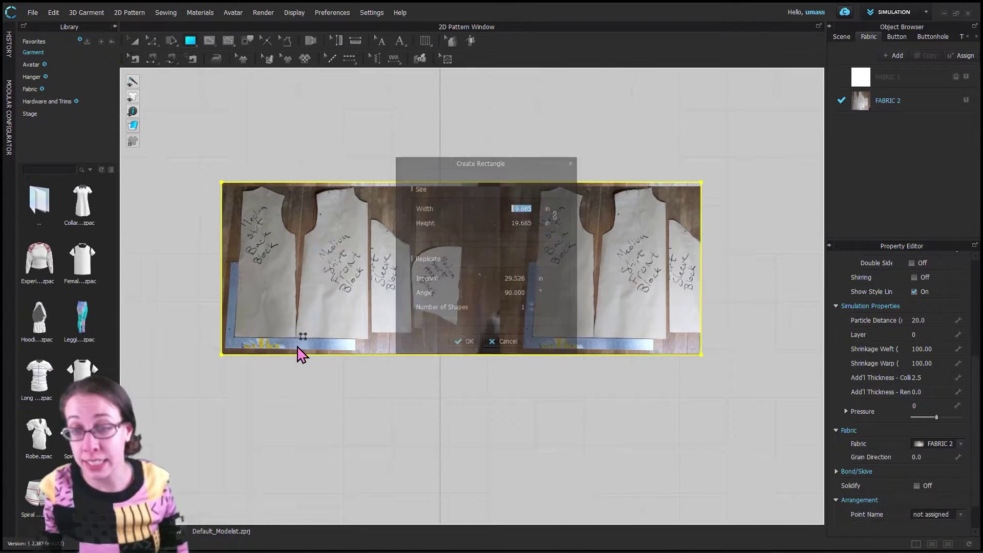
pyautogui.scroll(-2, 293, 350)
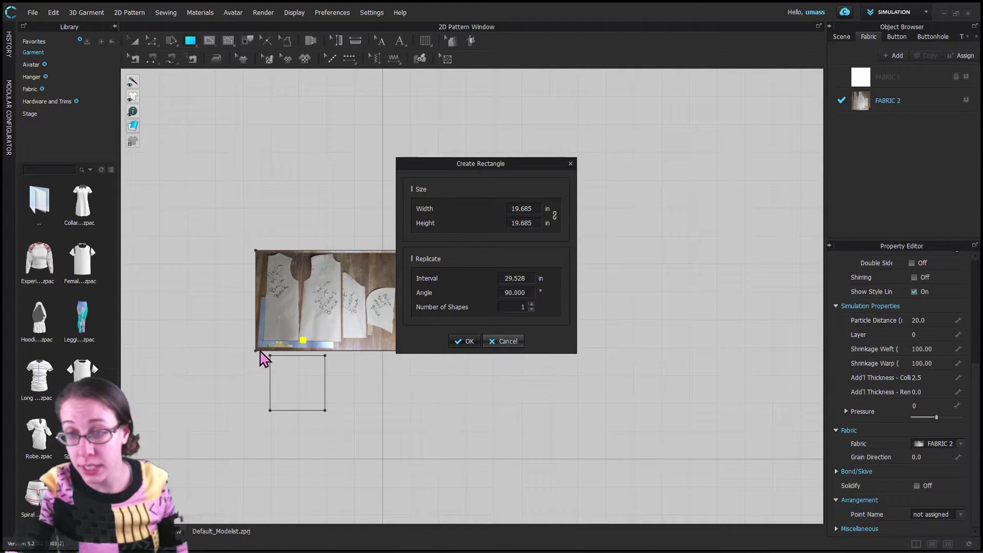
pyautogui.press('Return')
# Assign FABRIC 1 to the 1-inch square and move it onto the photographed ruler, lined up with two inch marks
pyautogui.scroll(-2, 296, 328)
pyautogui.scroll(6, 295, 327)
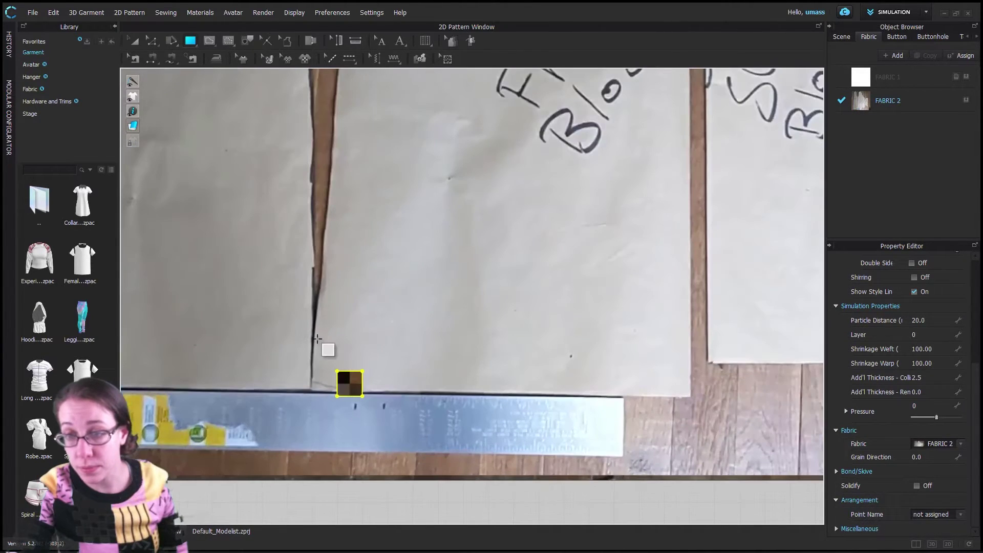
pyautogui.click(957, 444)
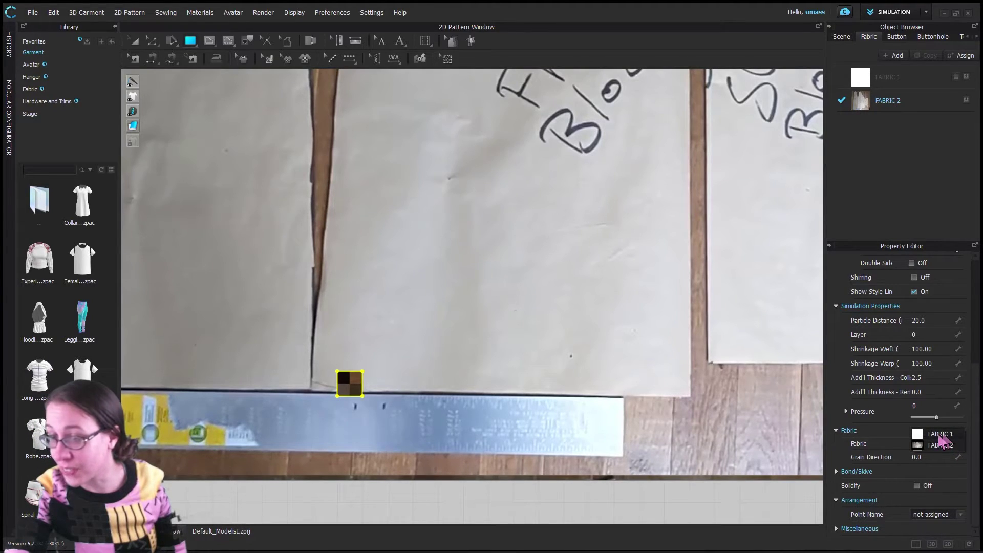
pyautogui.click(940, 435)
pyautogui.click(133, 41)
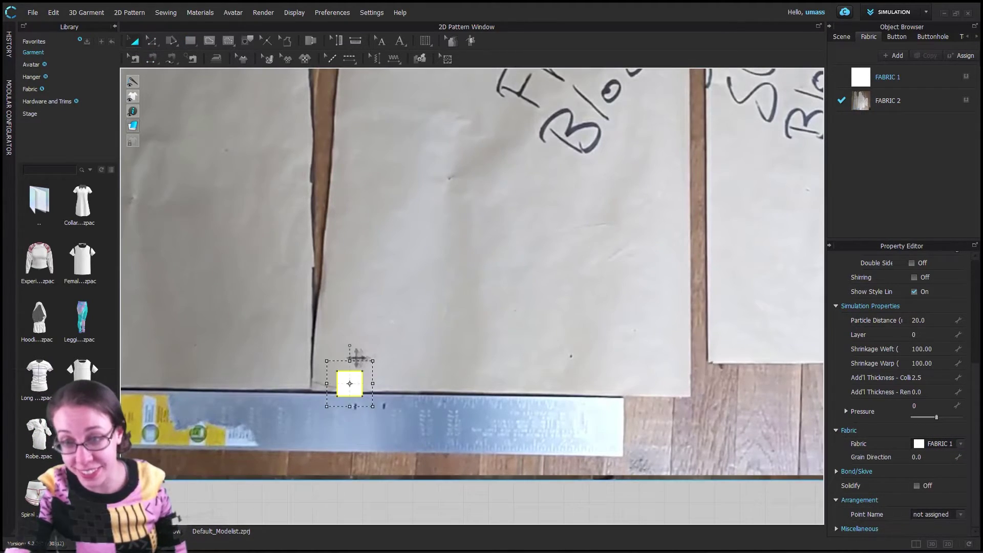
pyautogui.moveTo(350, 384); pyautogui.dragTo(373, 412)
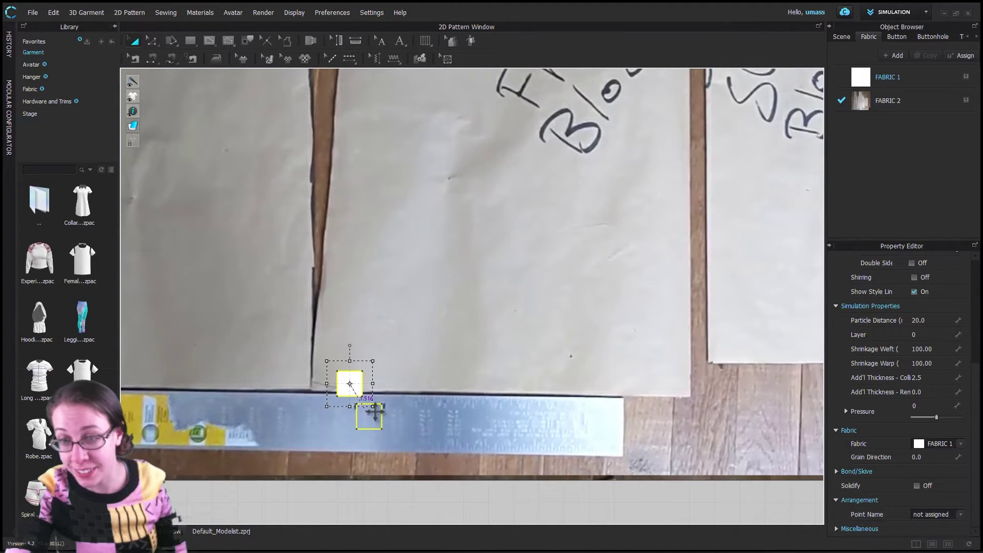
pyautogui.moveTo(375, 411); pyautogui.dragTo(376, 412)
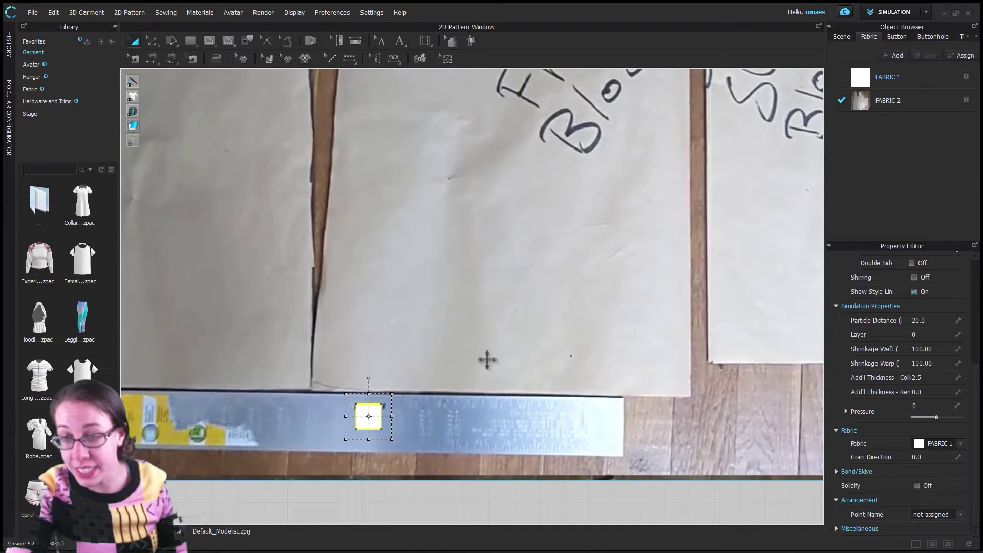
# Scale the photo texture down slightly in proportion and move the 1-inch square back onto the ruler's two inch marks to compare
pyautogui.click(148, 120)
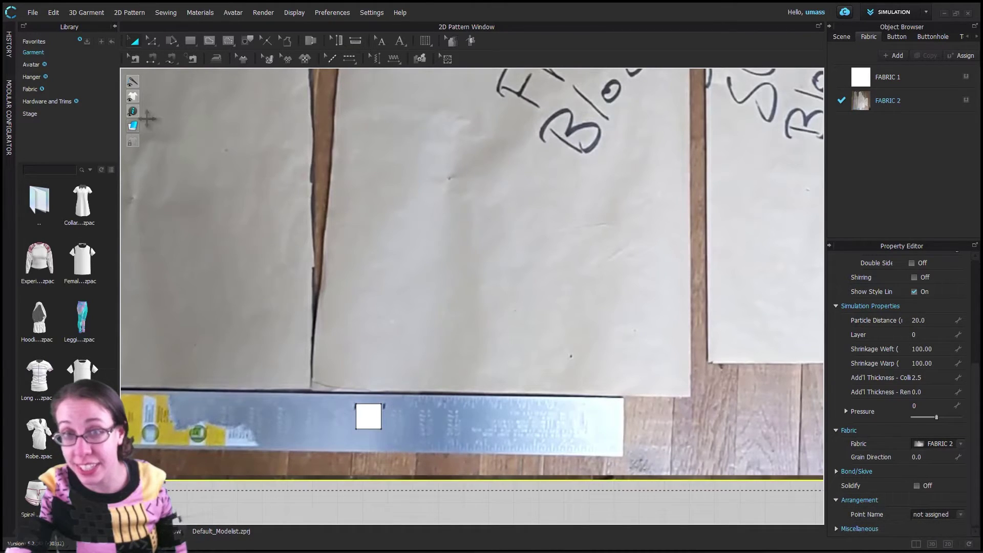
pyautogui.click(267, 58)
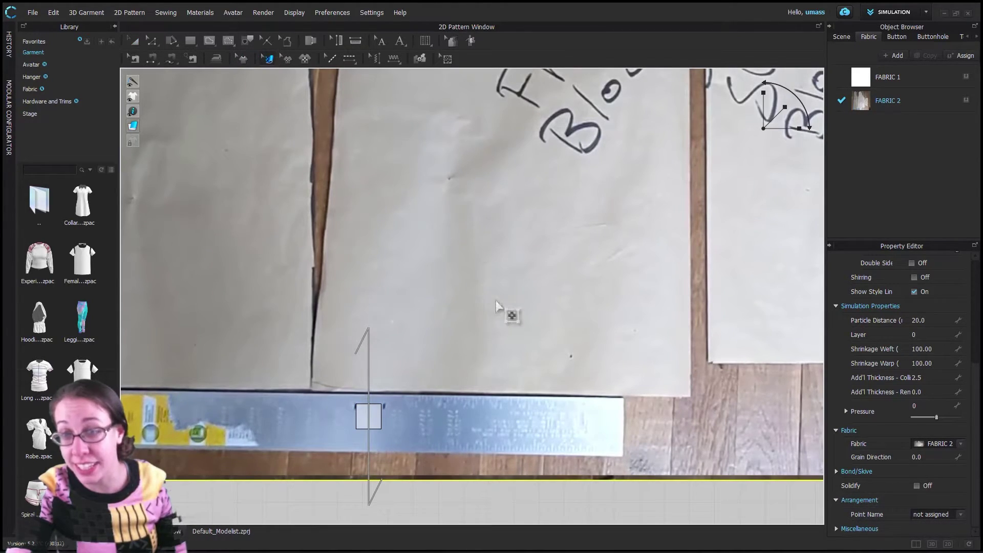
pyautogui.click(469, 264)
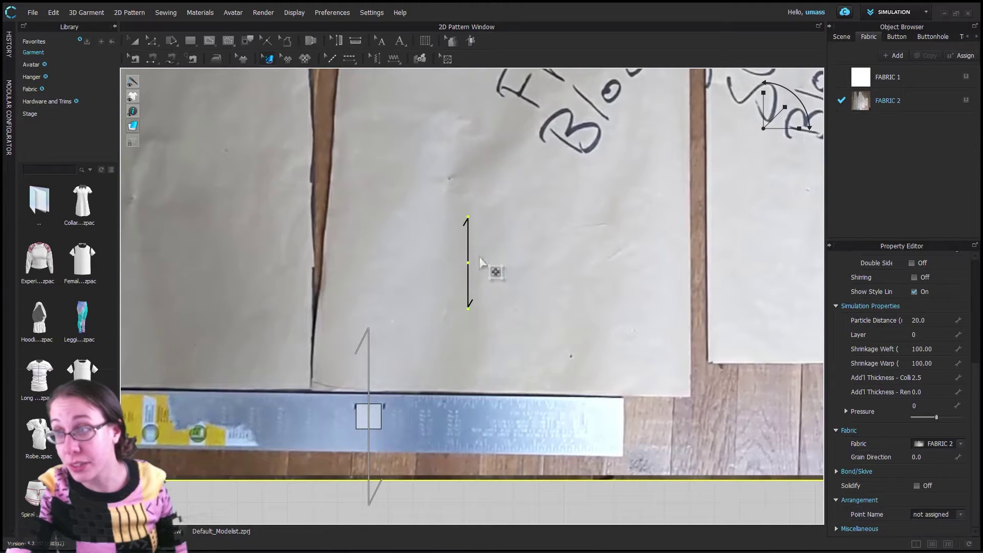
pyautogui.moveTo(777, 112); pyautogui.dragTo(785, 107)
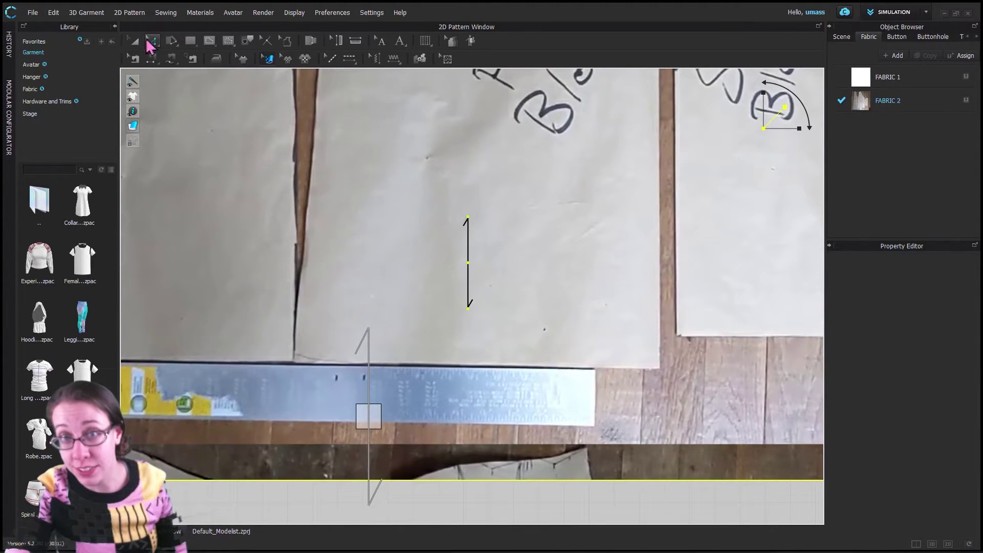
pyautogui.click(134, 58)
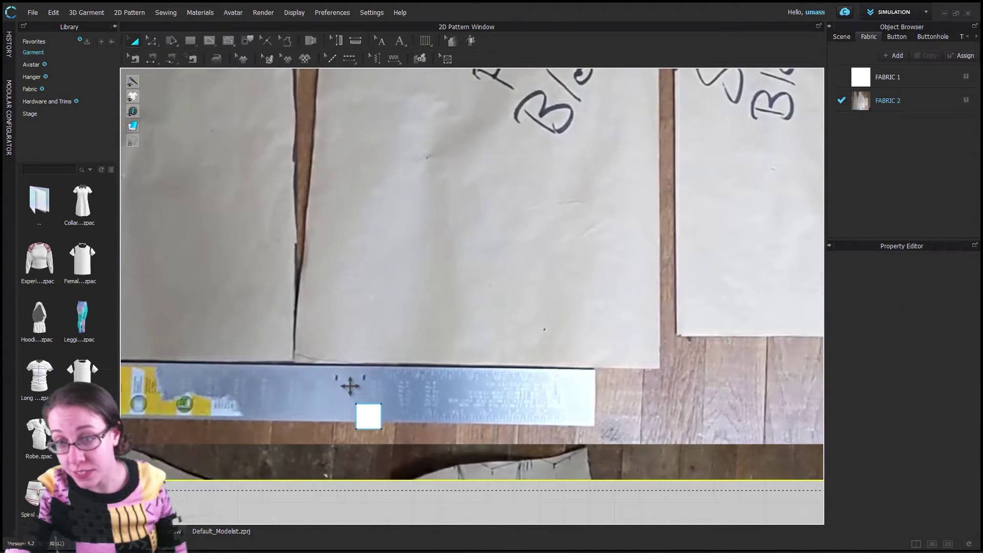
pyautogui.click(351, 386)
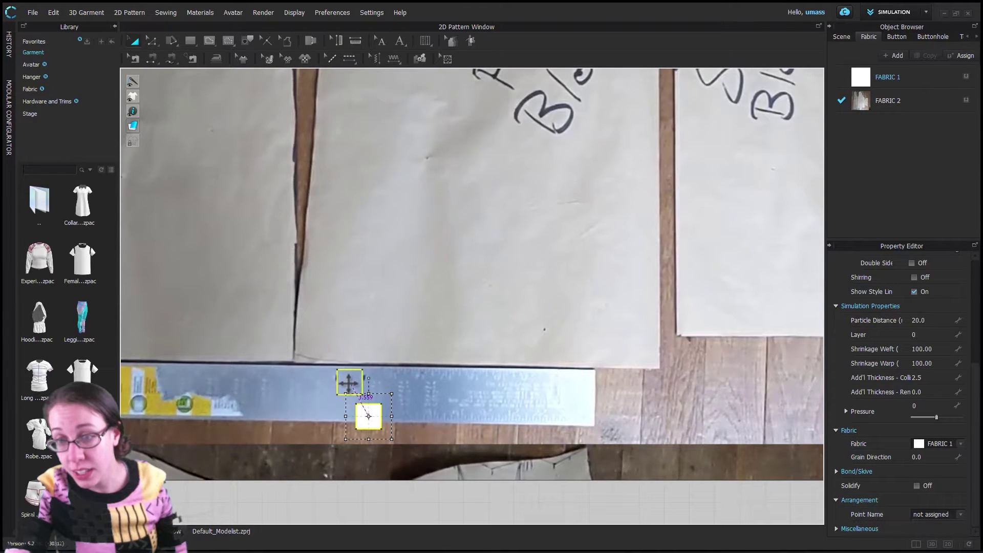
pyautogui.moveTo(348, 383); pyautogui.dragTo(330, 348)
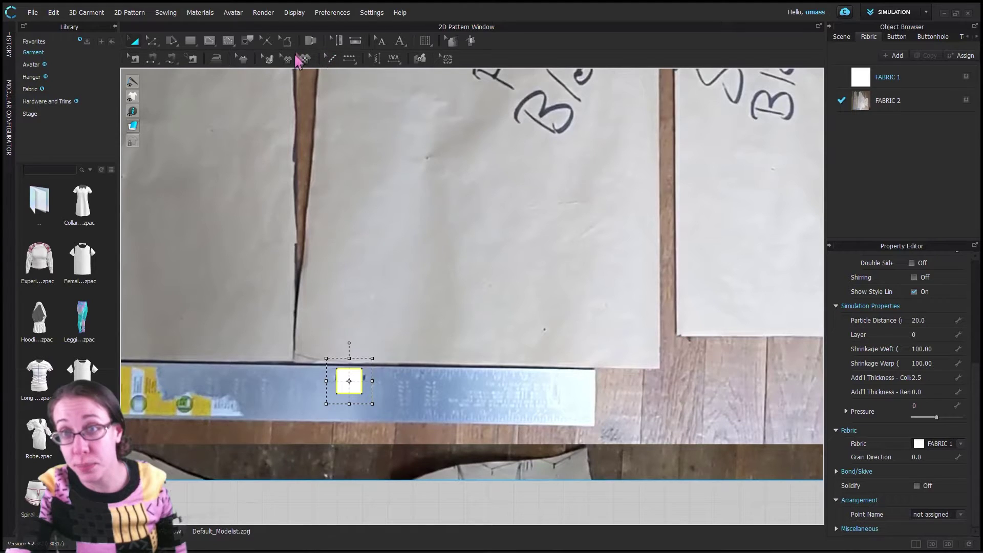
# Try scaling the photo texture down much further in proportion and check it by placing the 1-inch square on the ruler marks
pyautogui.click(267, 58)
pyautogui.click(525, 333)
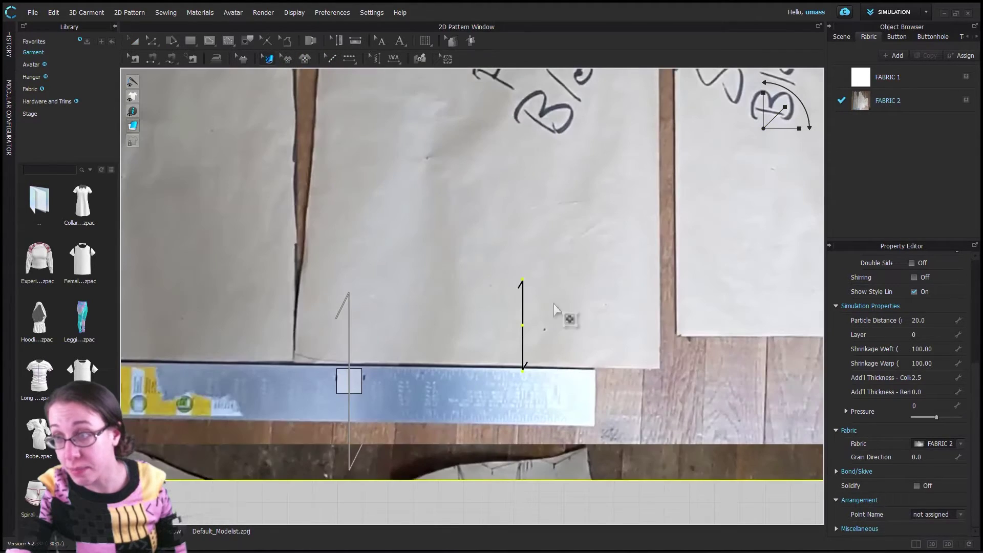
pyautogui.moveTo(779, 110); pyautogui.dragTo(773, 107)
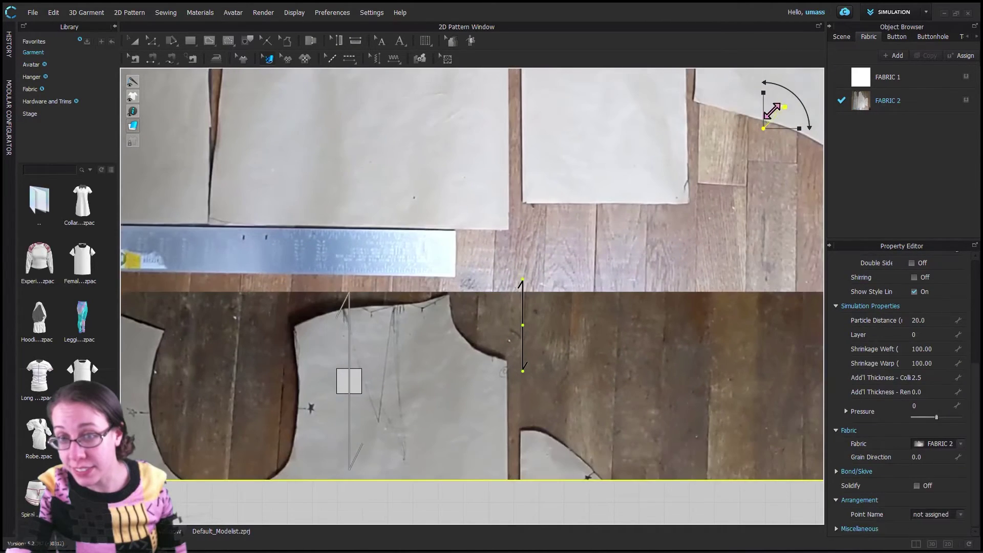
pyautogui.click(134, 42)
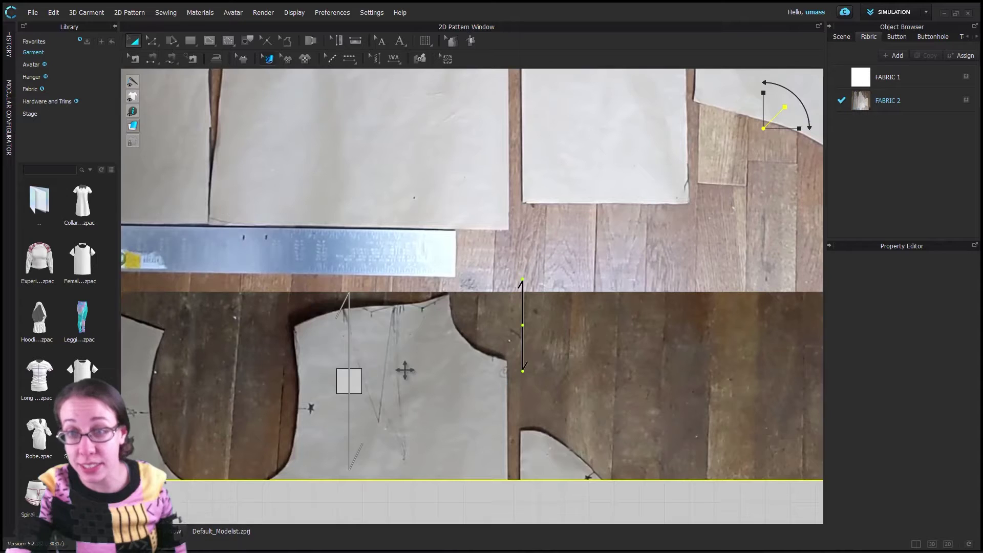
pyautogui.click(349, 380)
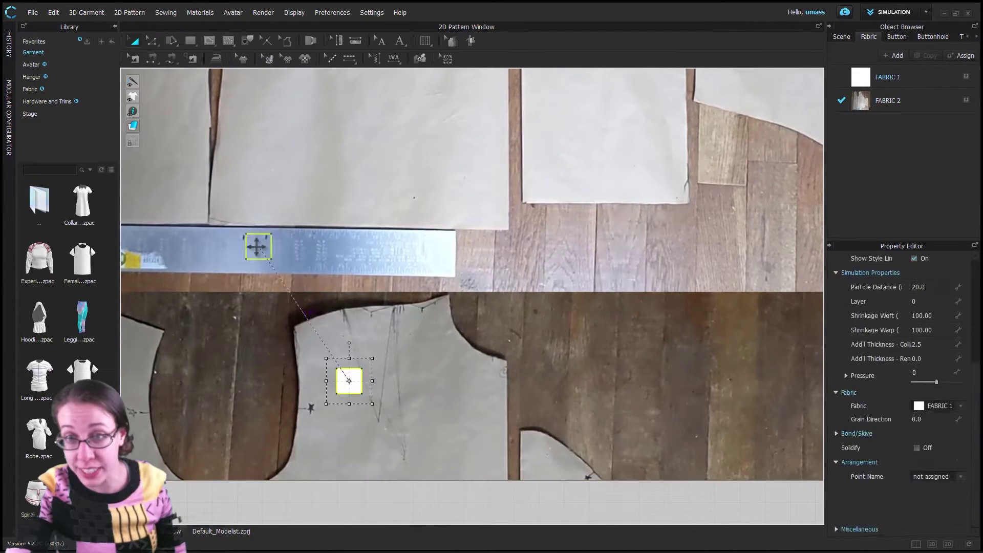
pyautogui.hotkey('ctrl', 'v')
pyautogui.click(259, 248)
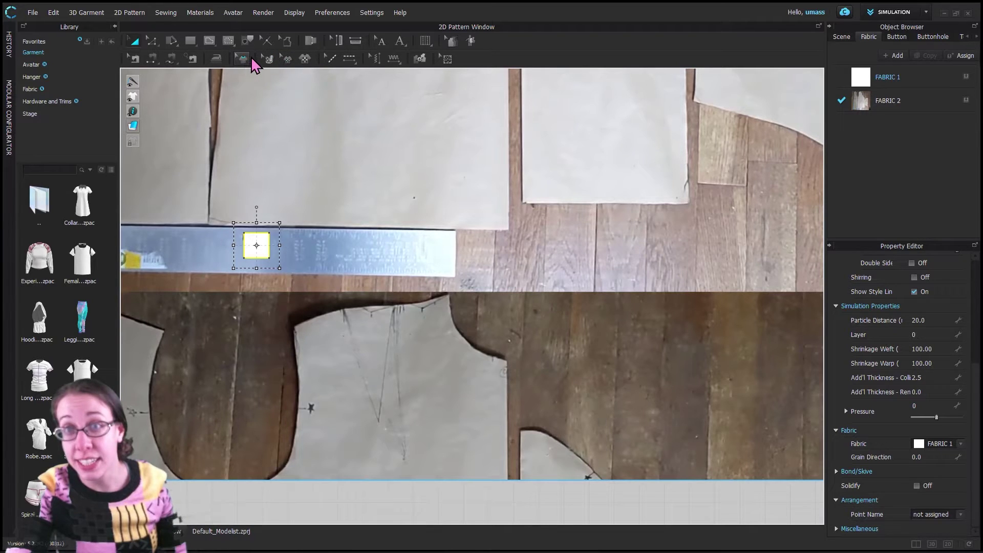
# Scale the photo texture back up in proportion until the ruler's inch marks match the 1-inch square, and place the square on them
pyautogui.click(337, 180)
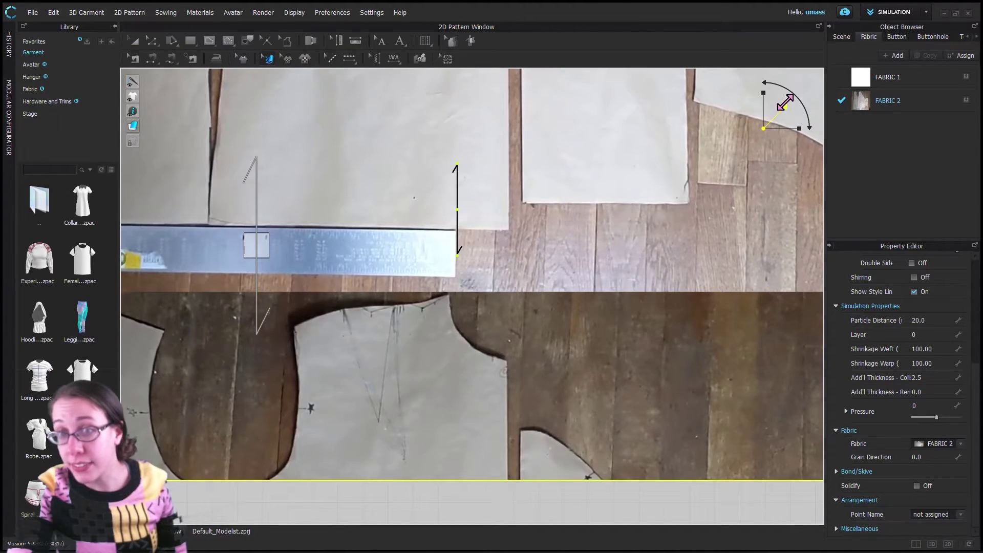
pyautogui.moveTo(785, 103); pyautogui.dragTo(778, 107)
pyautogui.click(133, 40)
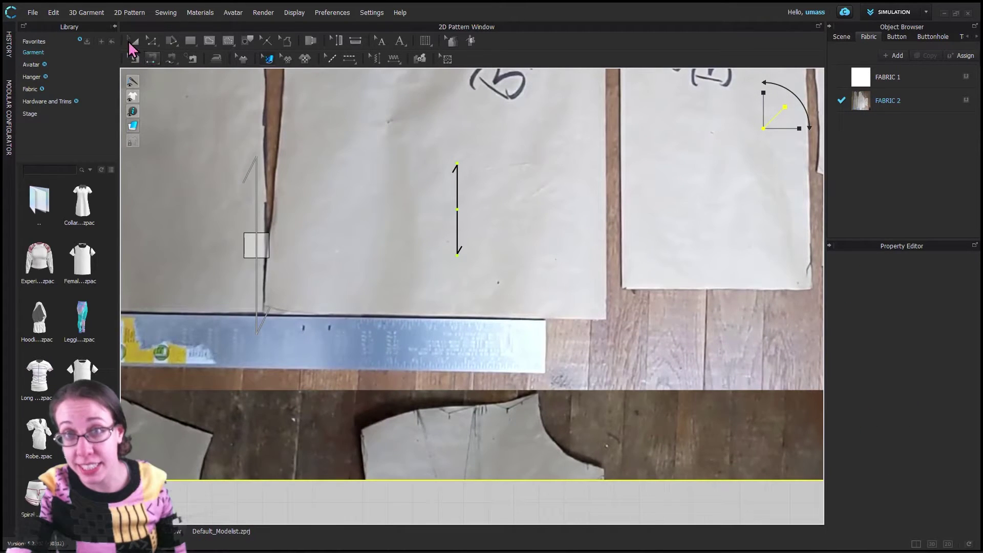
pyautogui.moveTo(257, 244); pyautogui.dragTo(316, 339)
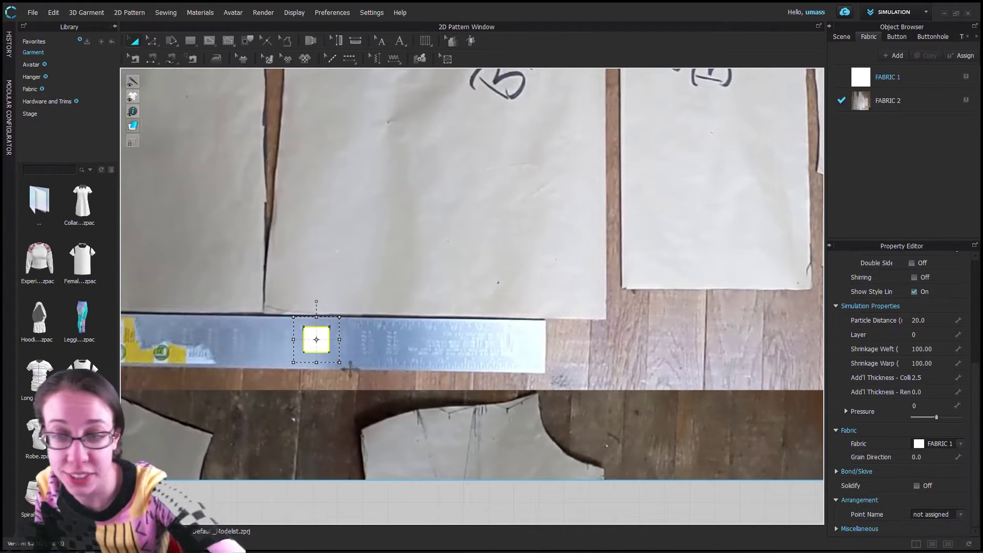
# Delete the 1-inch reference square from the ruler
pyautogui.press('Delete')
pyautogui.scroll(-5, 492, 408)
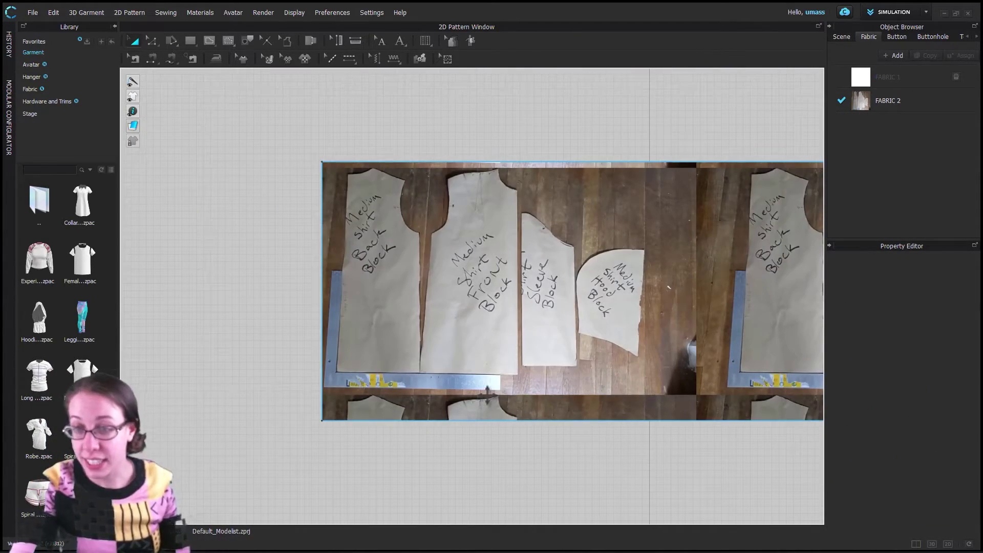
pyautogui.scroll(-3, 575, 377)
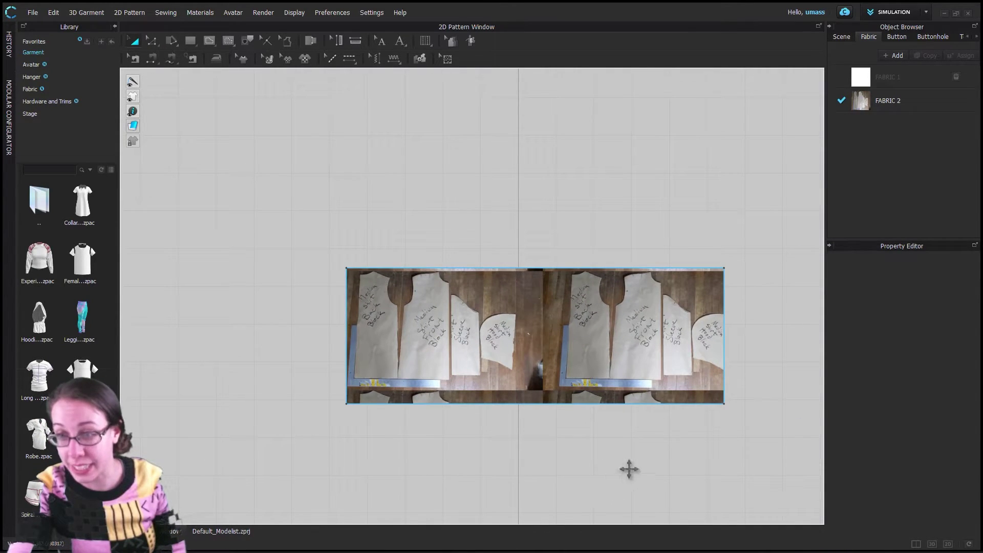
# Shorten the photo rectangle's height and narrow its width to frame a single copy of the four shirt blocks
pyautogui.hotkey('ctrl', 'a')
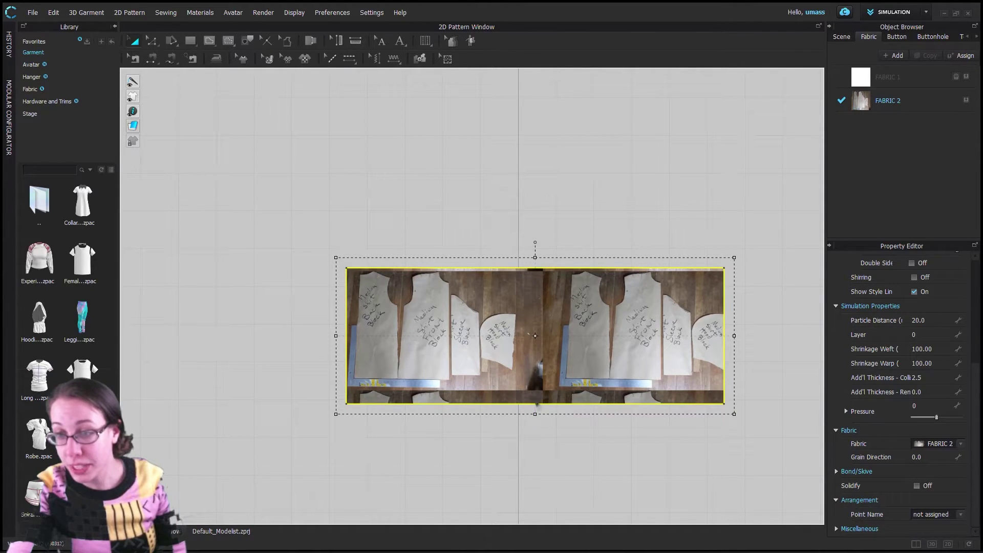
pyautogui.moveTo(537, 405); pyautogui.dragTo(537, 387)
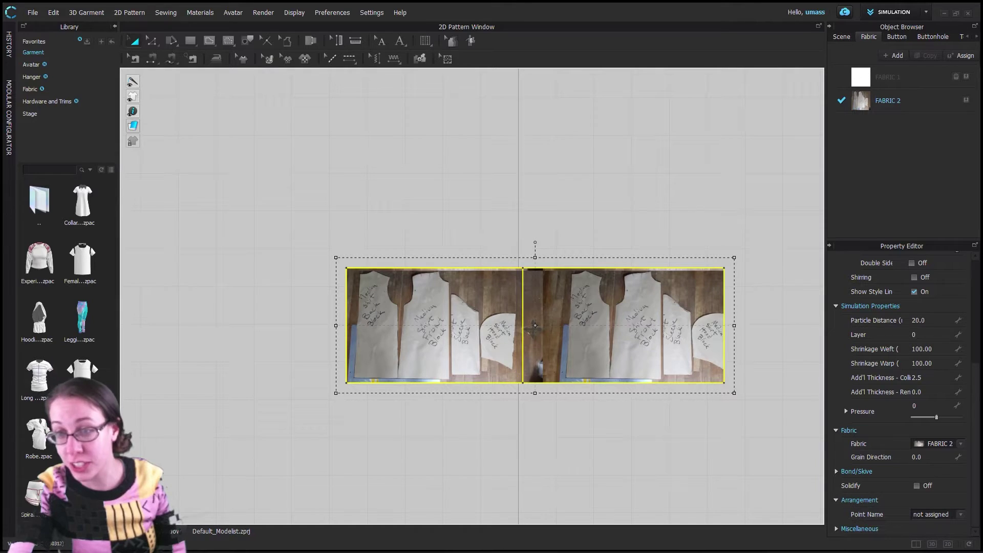
pyautogui.hotkey('ctrl', 'z')
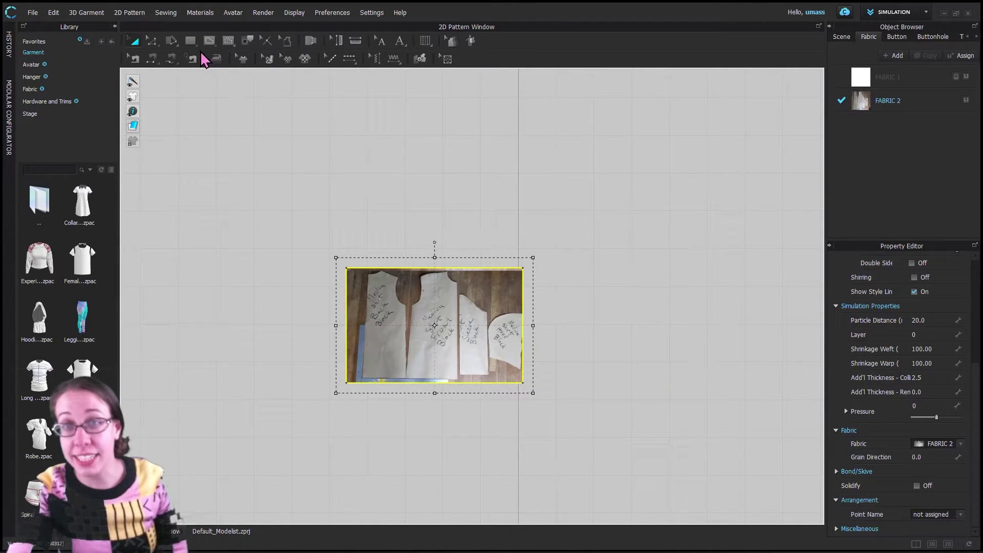
pyautogui.click(193, 44)
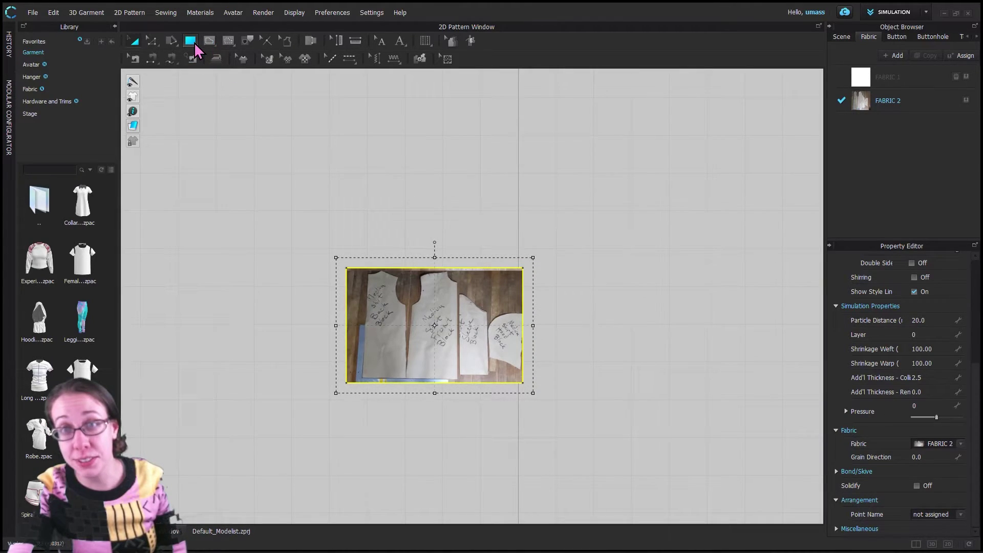
pyautogui.click(207, 57)
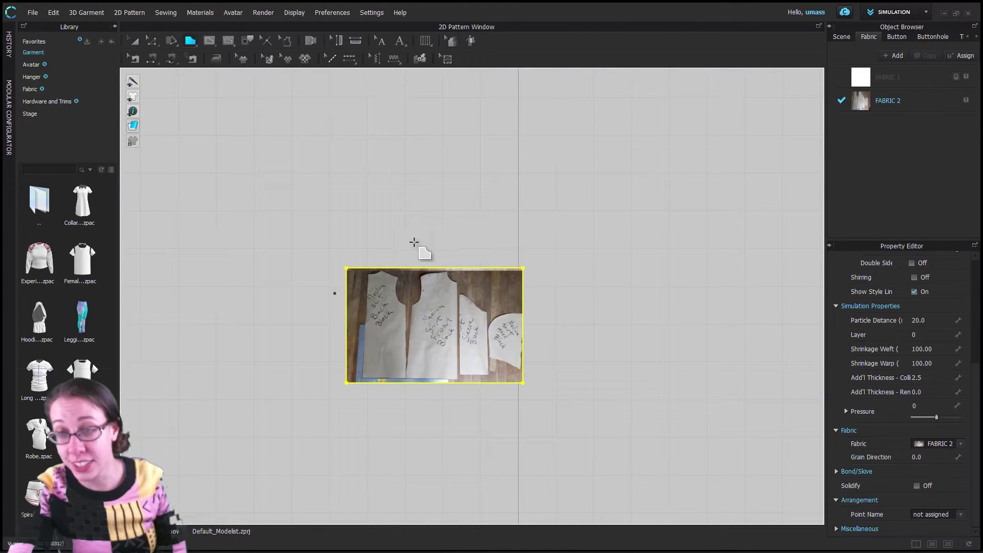
pyautogui.scroll(-1, 443, 306)
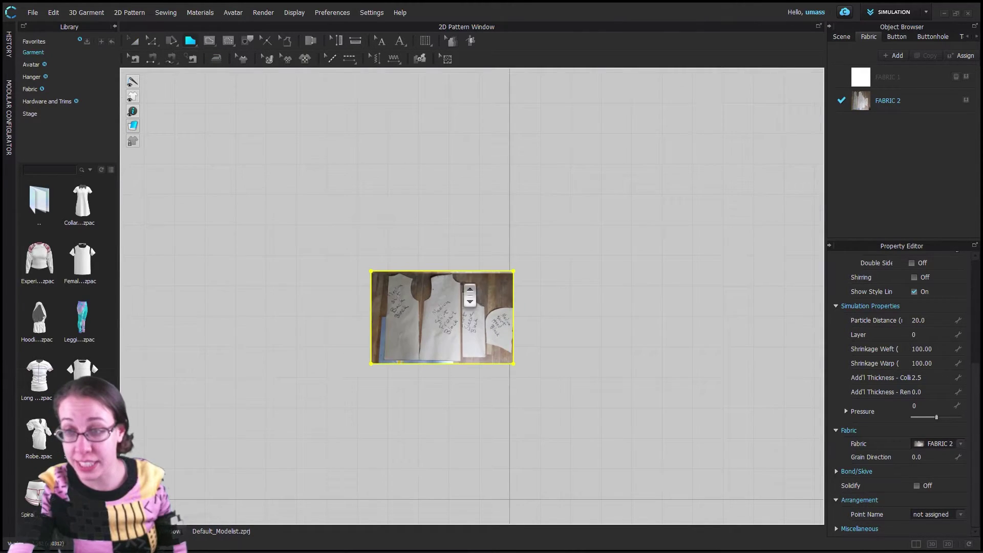
pyautogui.scroll(3, 461, 289)
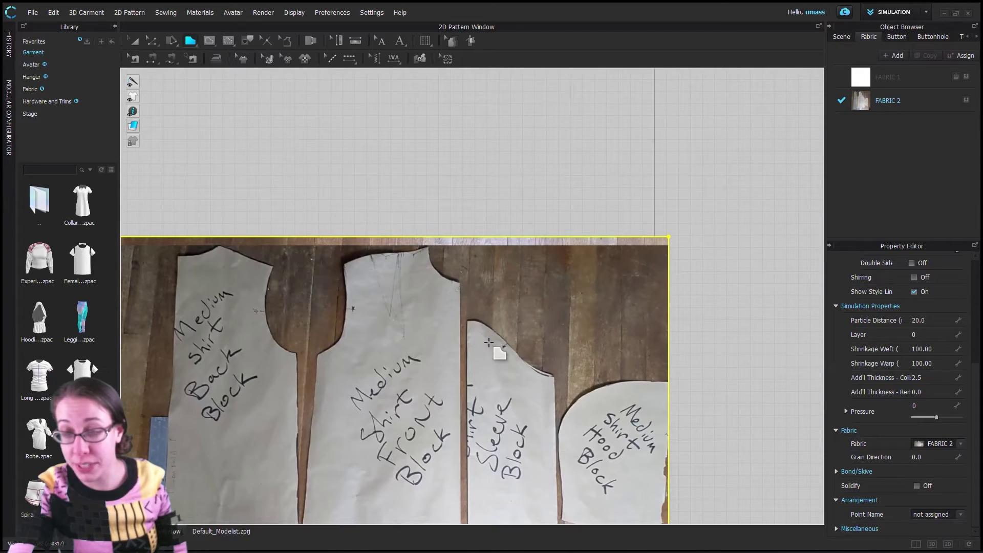
pyautogui.moveTo(503, 338)
pyautogui.mouseDown(button='right')
pyautogui.moveTo(474, 268)
pyautogui.moveTo(498, 253)
pyautogui.mouseUp(button='right')
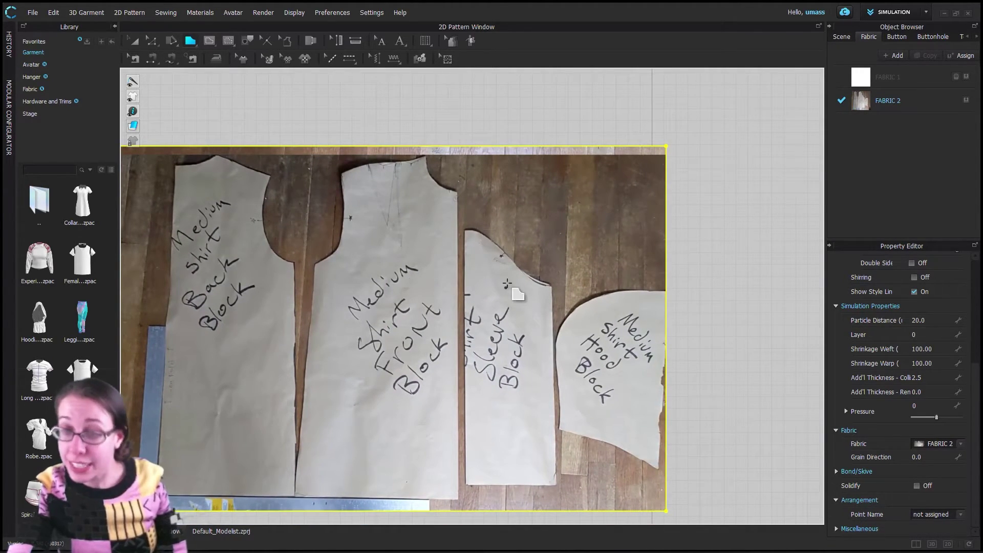
# Try rotating the photo texture to a grain direction of 5.5 with the grain line at the back block's outer edge, and undo it
pyautogui.click(268, 59)
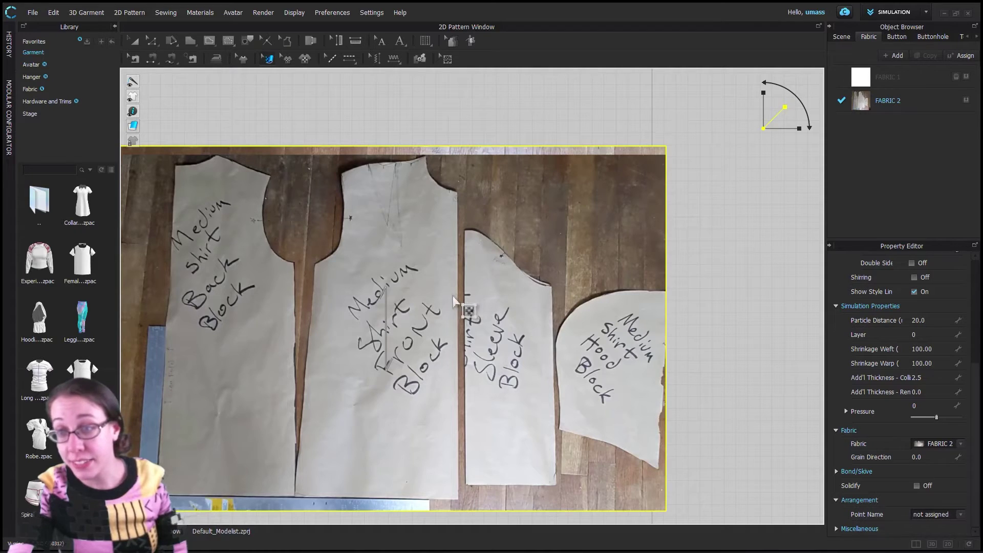
pyautogui.click(459, 252)
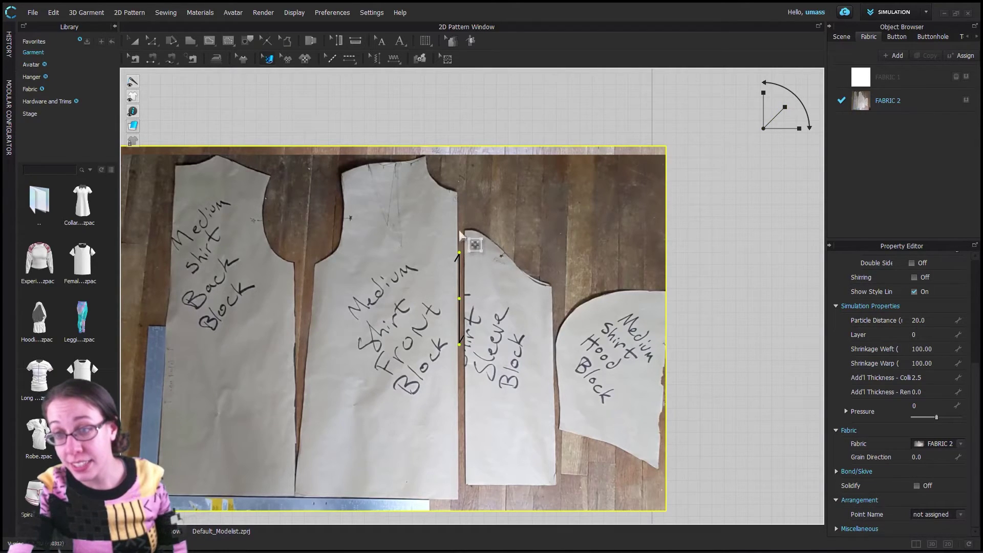
pyautogui.click(165, 318)
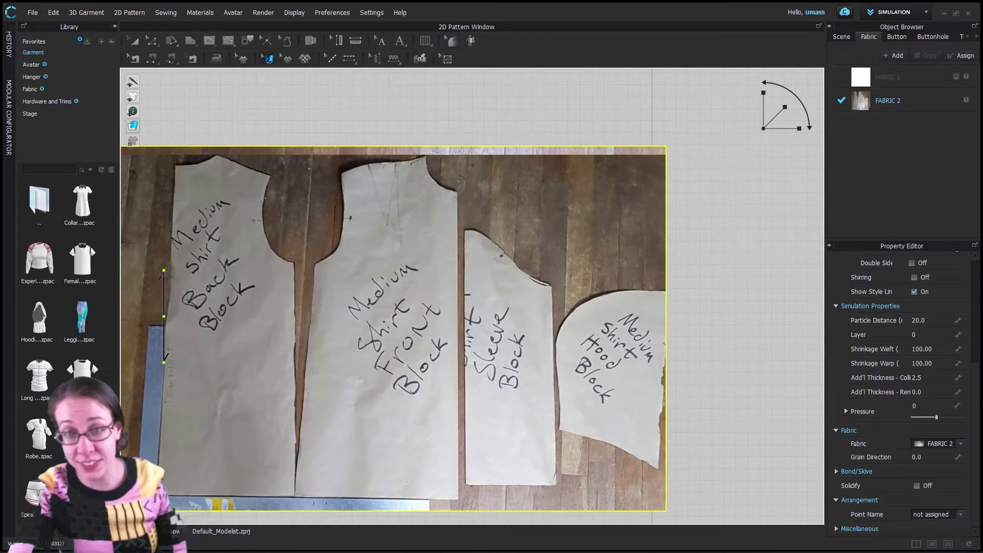
pyautogui.click(163, 270)
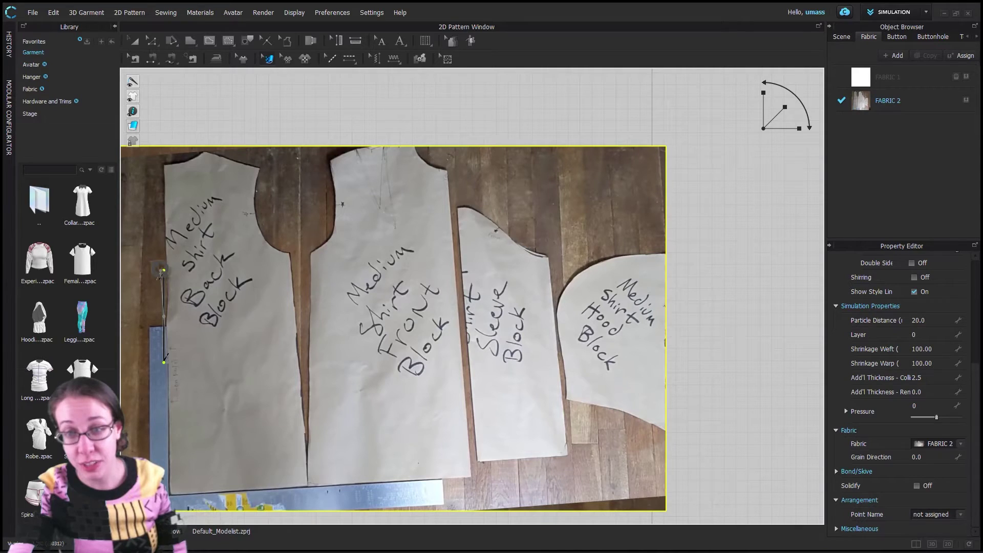
pyautogui.moveTo(163, 271); pyautogui.dragTo(159, 271)
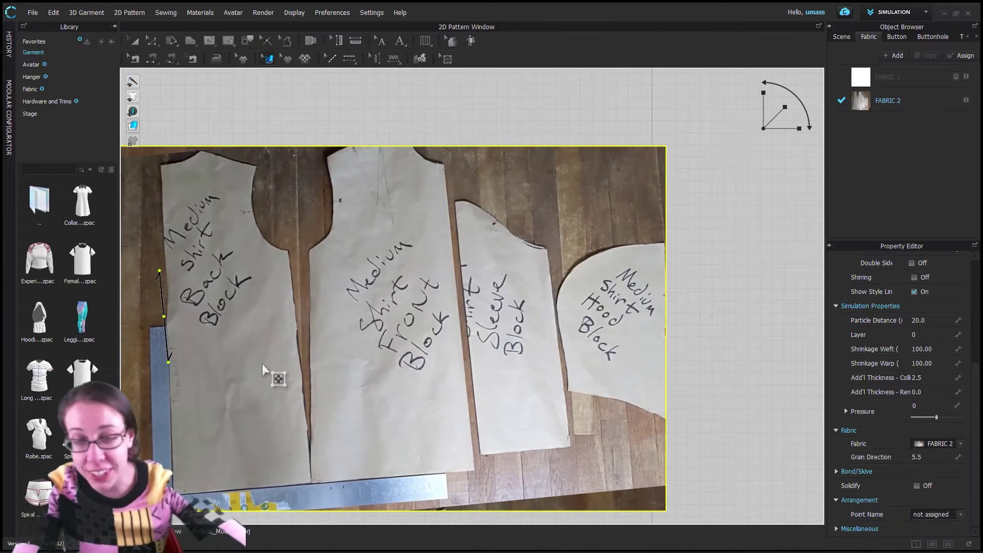
pyautogui.hotkey('ctrl', 'z')
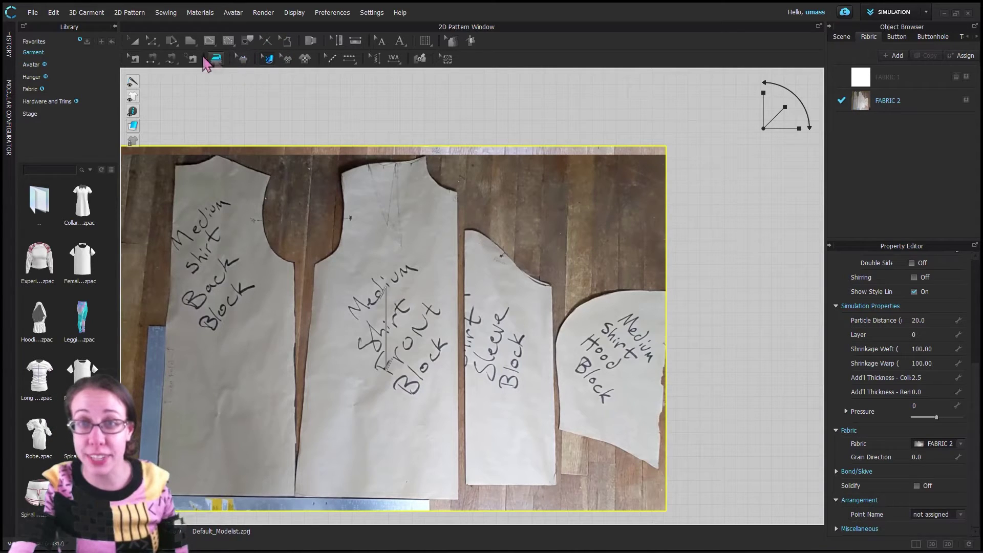
# Start a polygon along the front block's neckline and inner shoulder, with mirror creation on about the Y-Axis
pyautogui.click(151, 41)
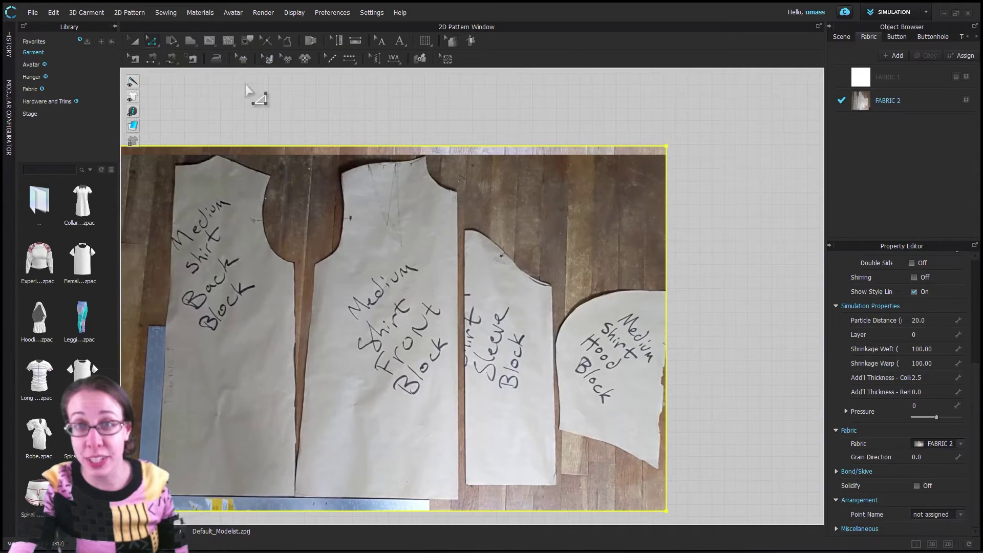
pyautogui.click(190, 41)
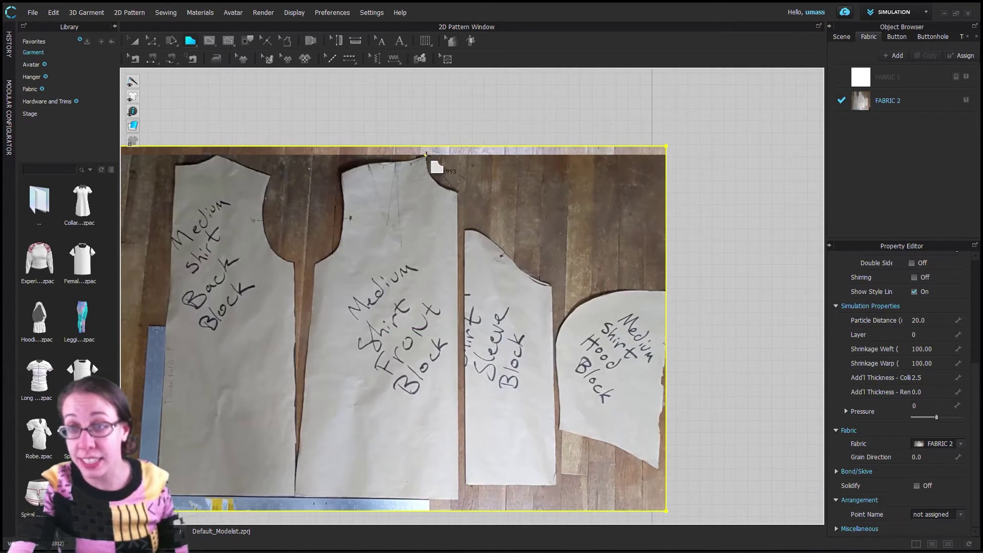
pyautogui.click(427, 124)
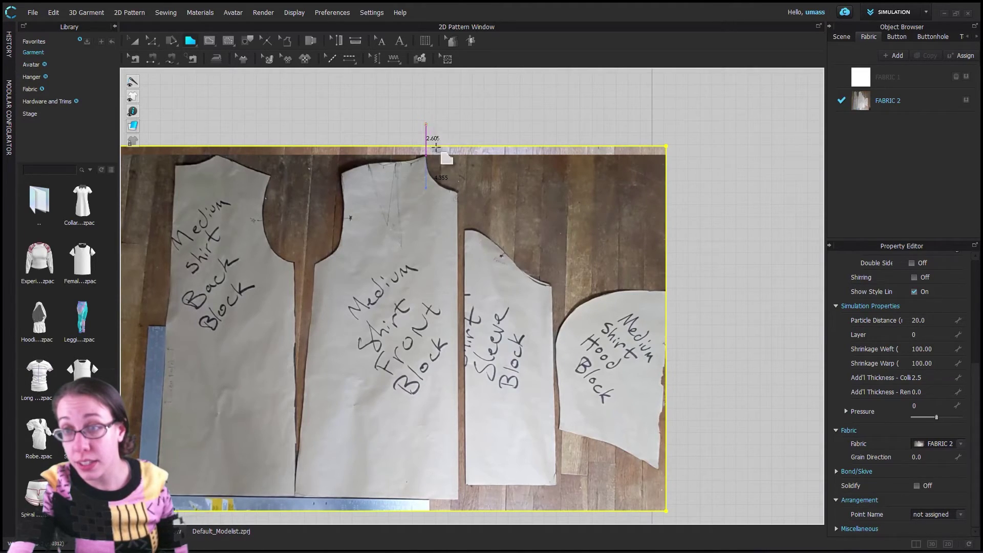
pyautogui.rightClick(396, 164)
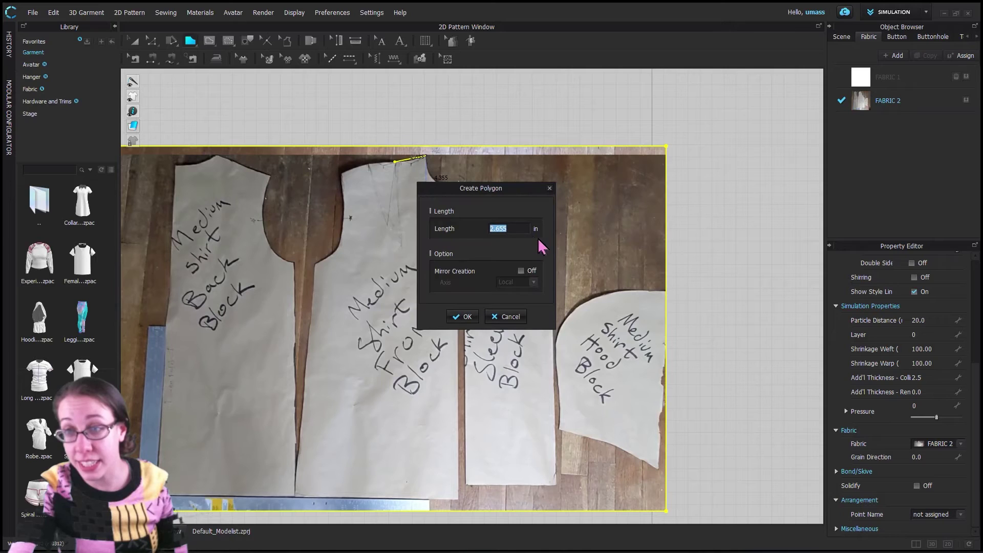
pyautogui.click(522, 271)
pyautogui.click(532, 282)
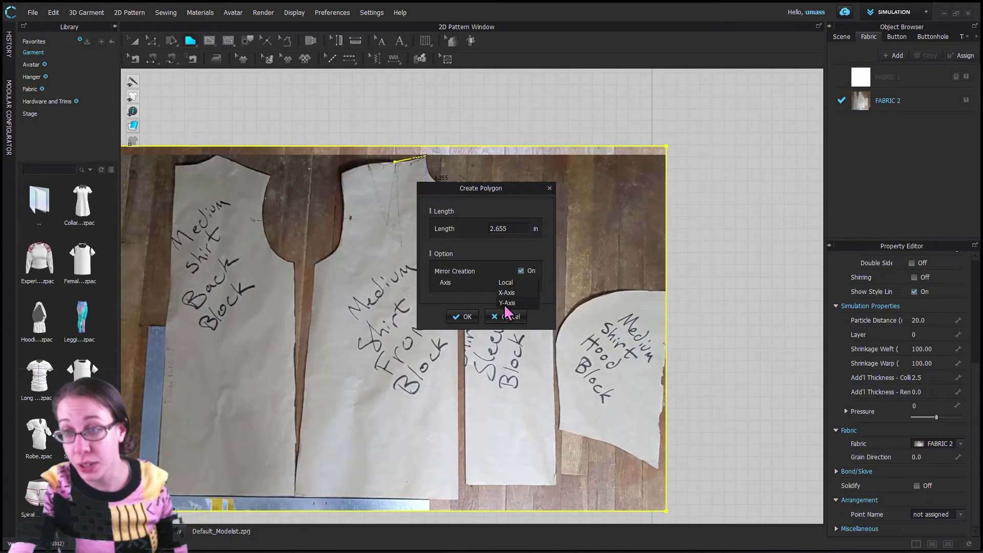
pyautogui.click(507, 303)
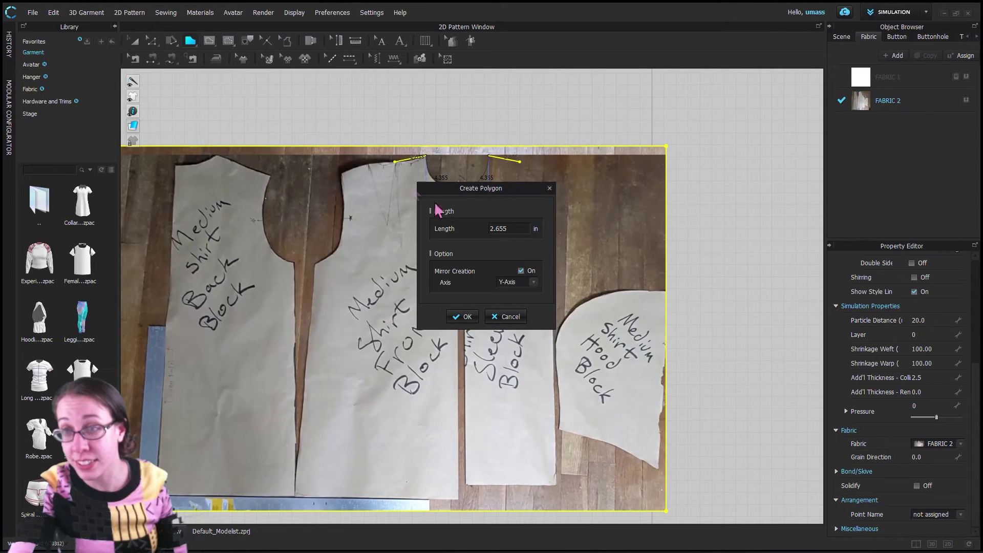
pyautogui.click(467, 320)
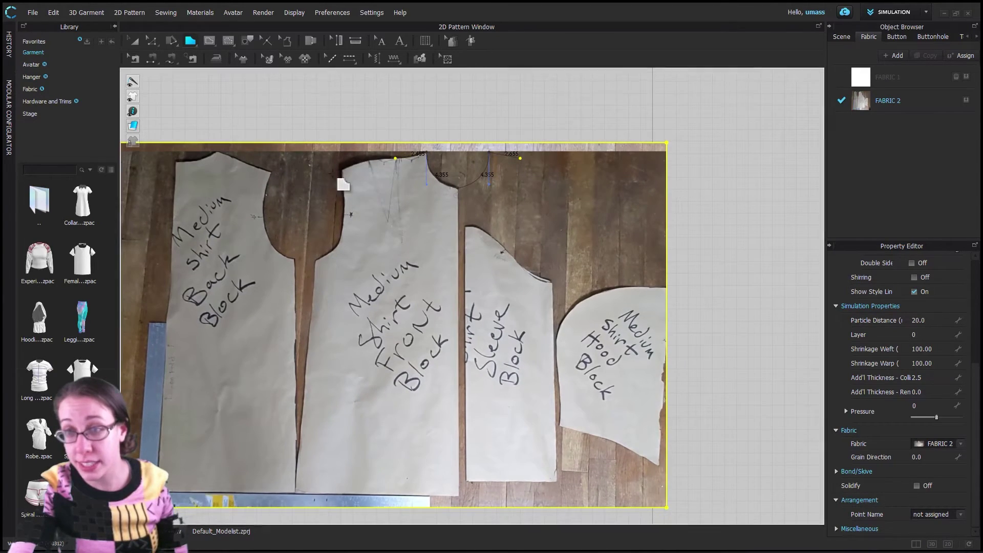
# Trace the front block's shoulder dart, outer shoulder, curved armhole, side seam and hem, closing the mirrored outline at center front
pyautogui.click(388, 221)
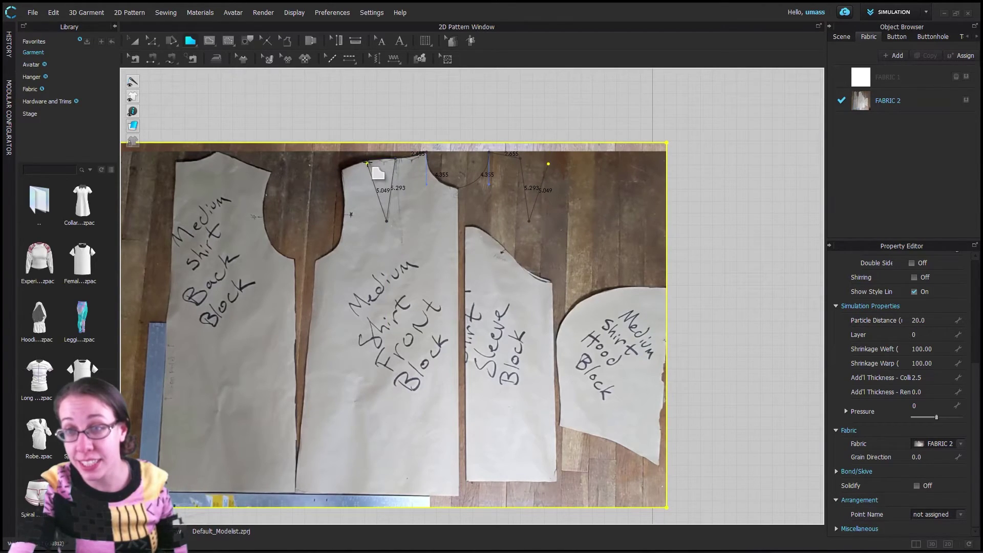
pyautogui.click(369, 163)
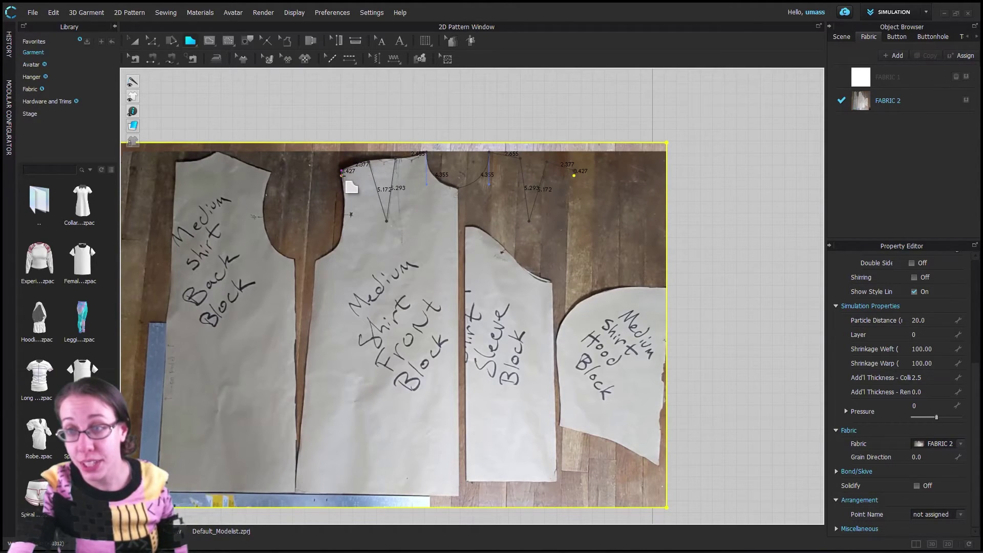
pyautogui.click(352, 203)
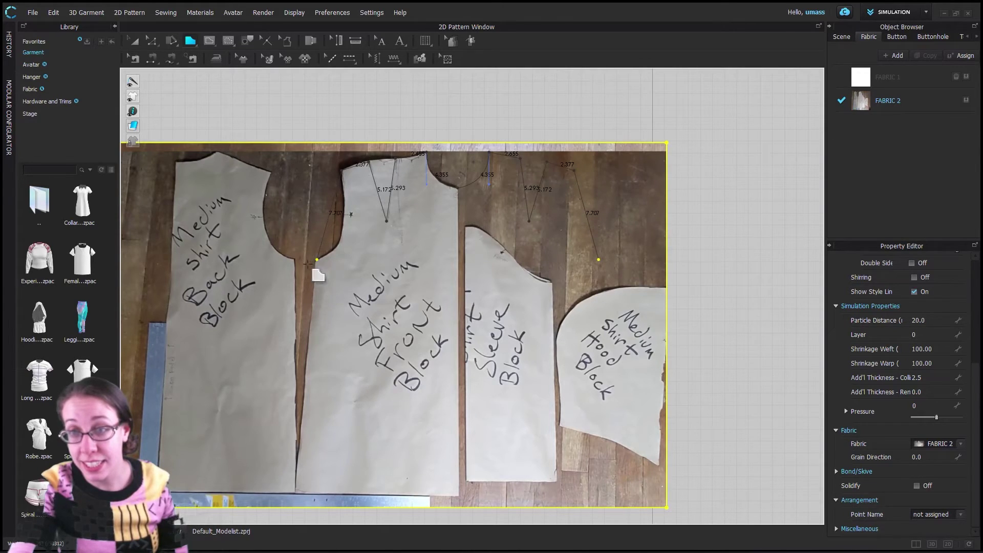
pyautogui.moveTo(306, 263); pyautogui.dragTo(276, 268)
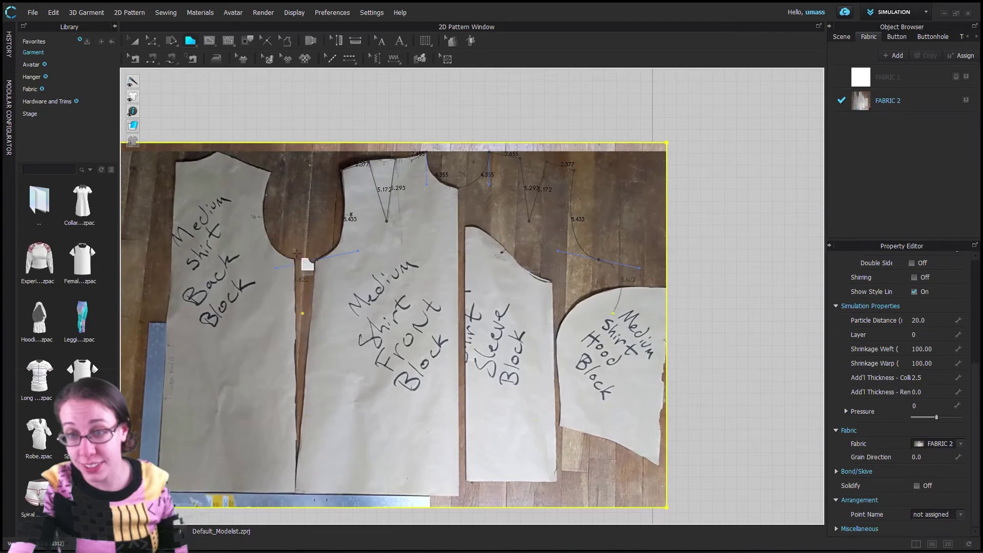
pyautogui.moveTo(312, 277); pyautogui.dragTo(310, 474)
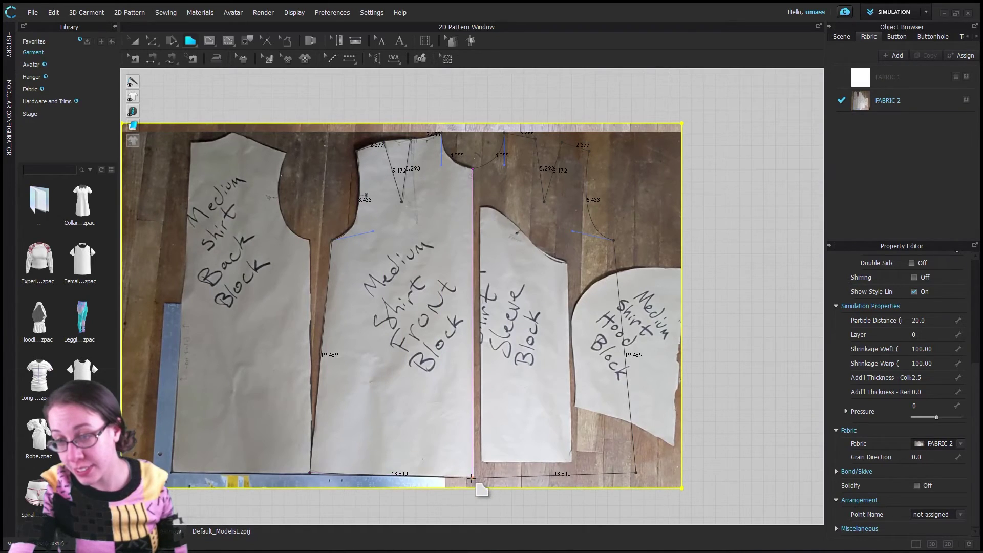
pyautogui.click(471, 477)
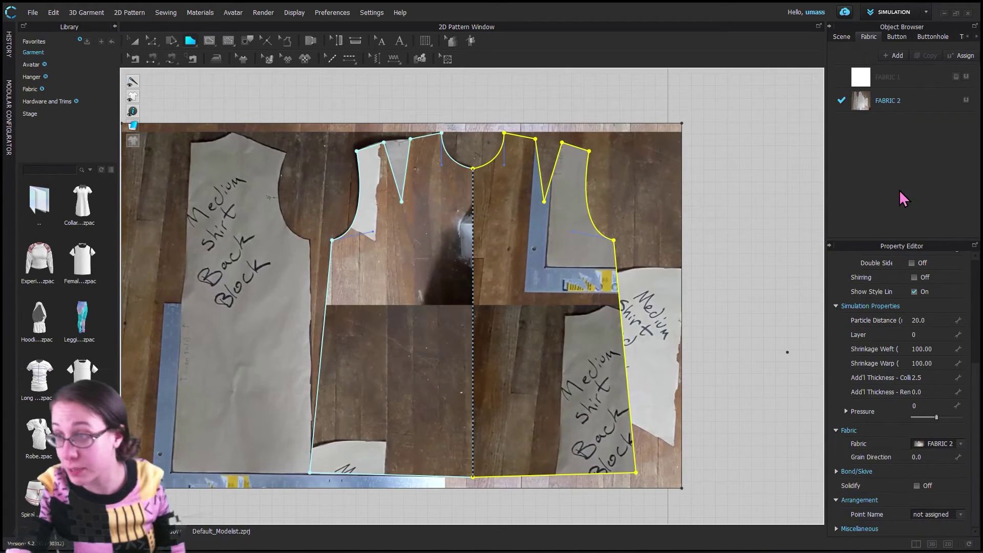
# Assign FABRIC 1 to the traced front piece and move the piece off the photo to the empty area on its right
pyautogui.click(961, 444)
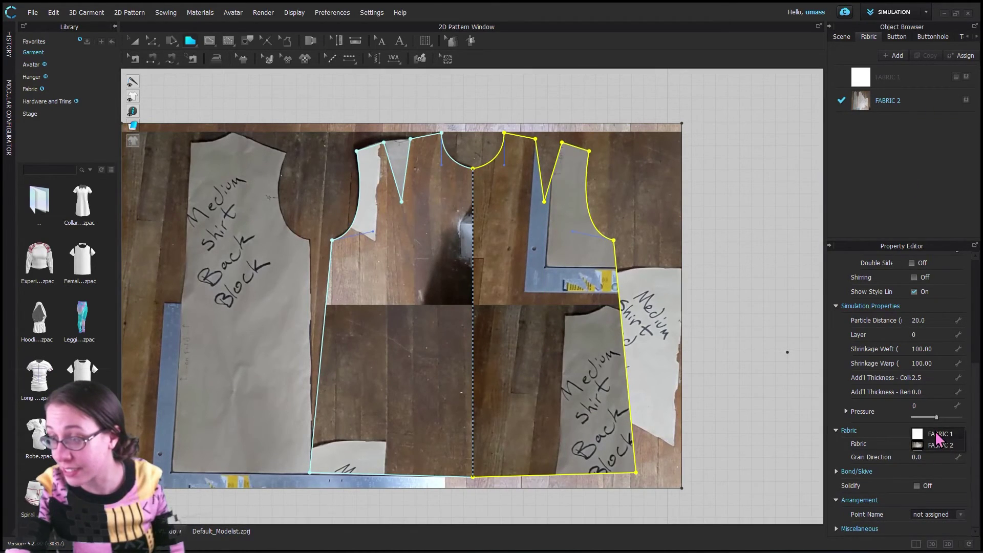
pyautogui.click(938, 434)
pyautogui.scroll(-3, 412, 248)
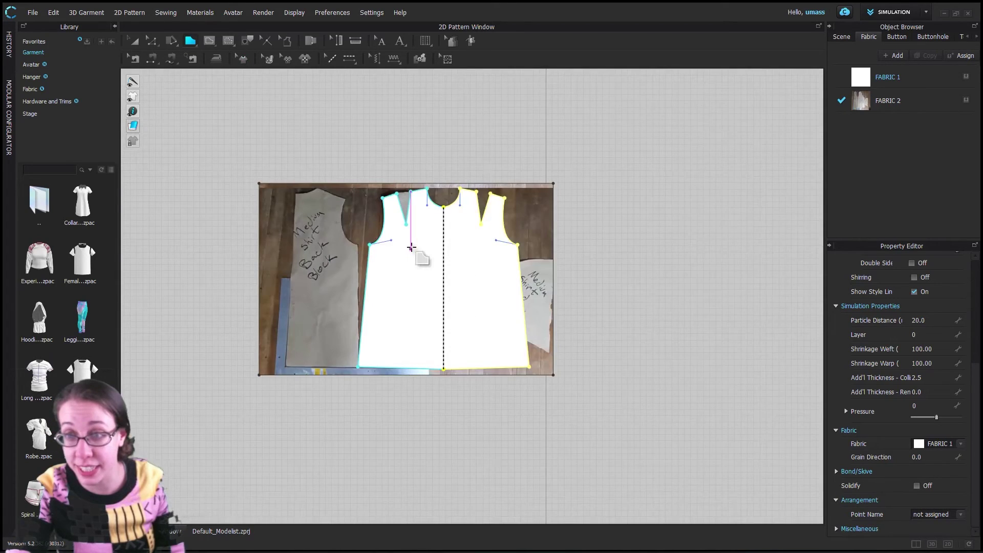
pyautogui.scroll(-3, 411, 247)
pyautogui.click(133, 40)
pyautogui.click(415, 253)
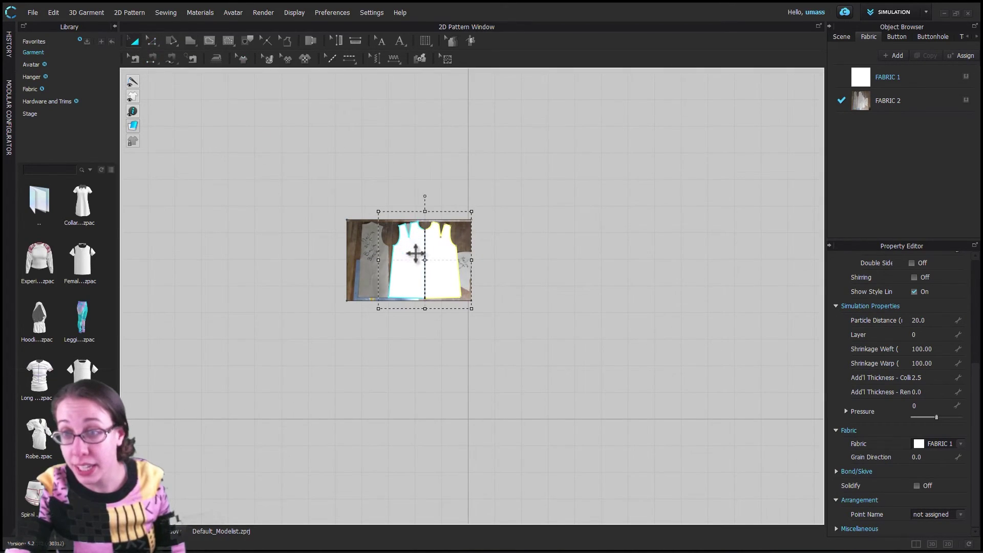
pyautogui.moveTo(441, 265); pyautogui.dragTo(557, 260)
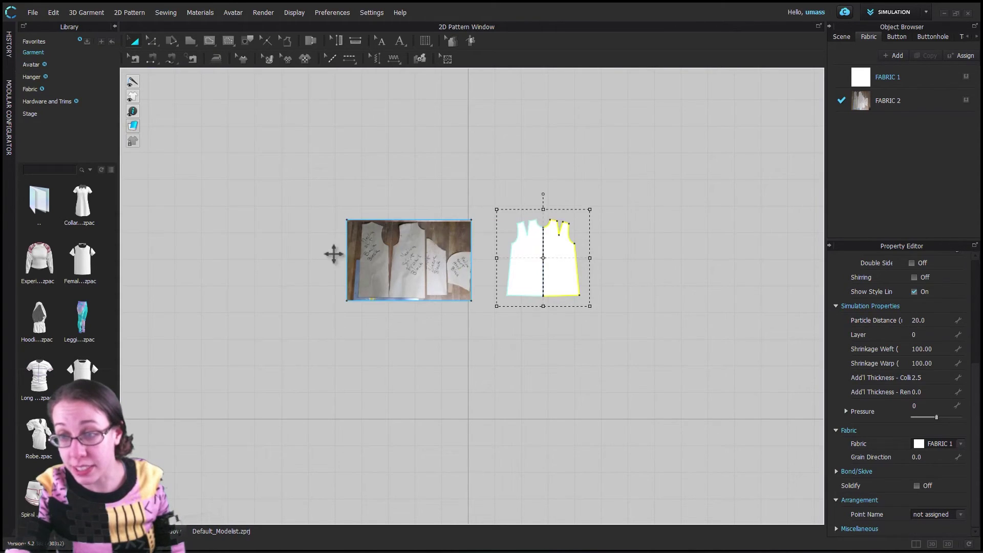